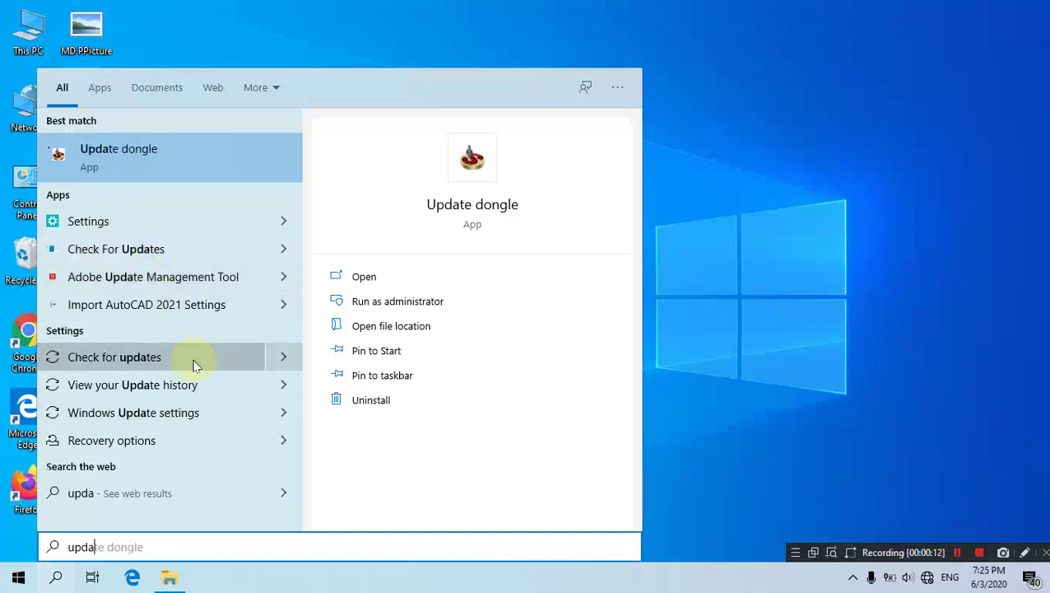
Step: Open the Windows Update settings page, review its update status and options, and close Settings
click(199, 412)
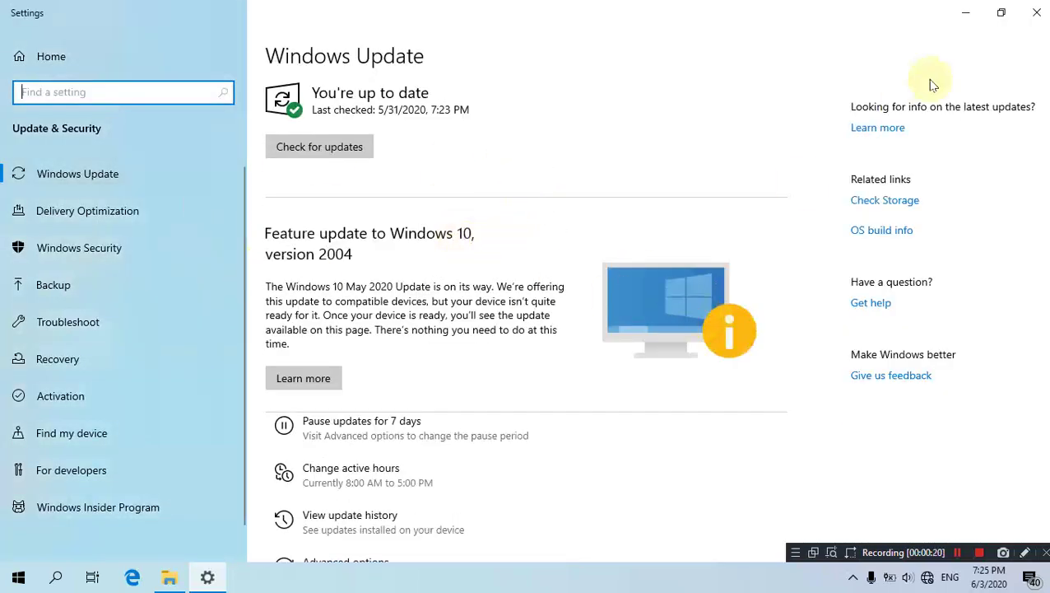
click(1001, 12)
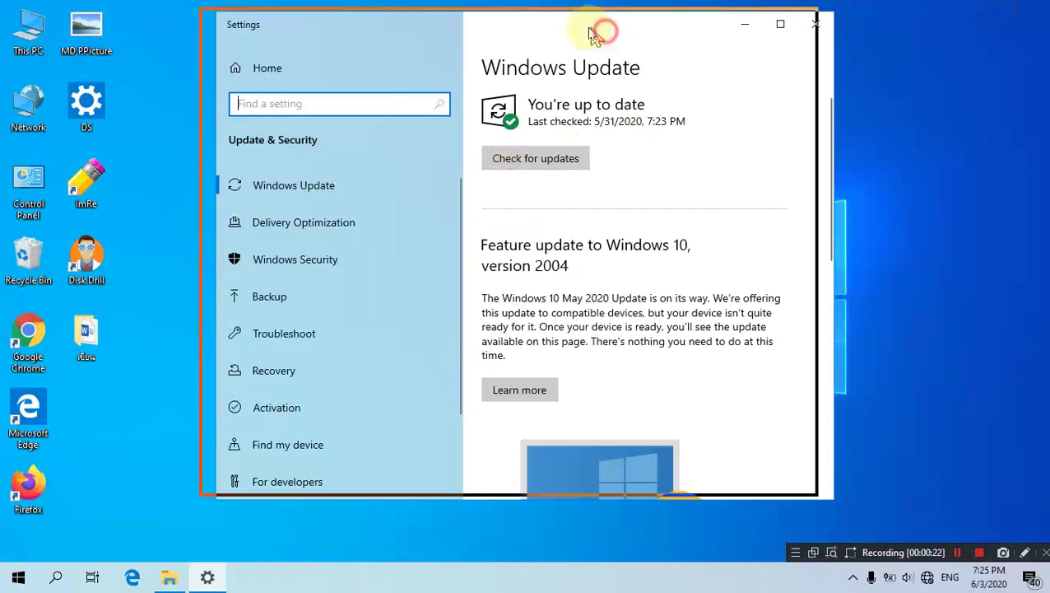
drag(588, 32, 586, 39)
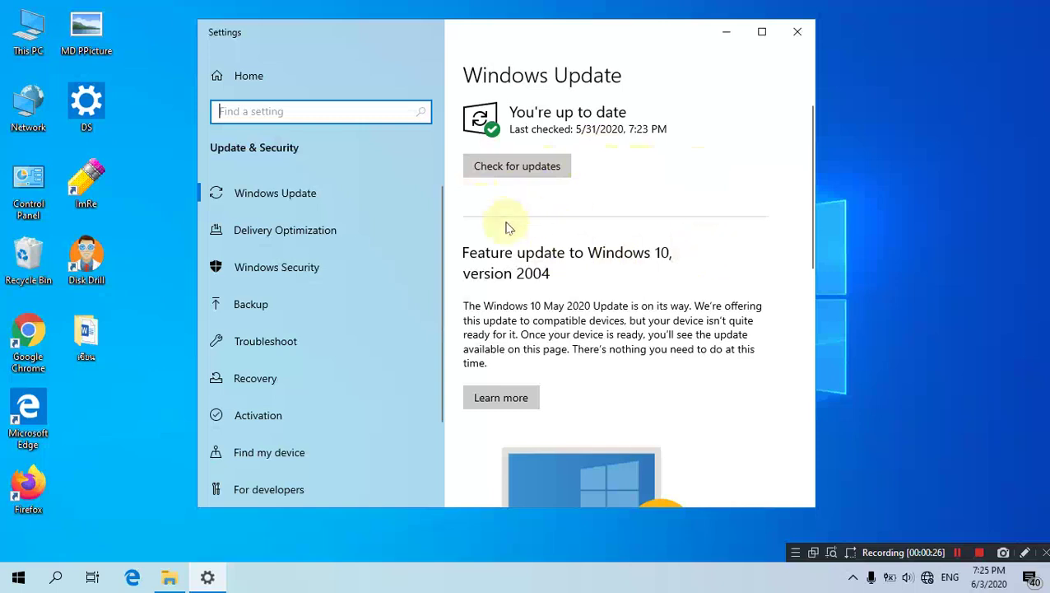
scroll(514, 233, down, 5)
scroll(516, 240, up, 1)
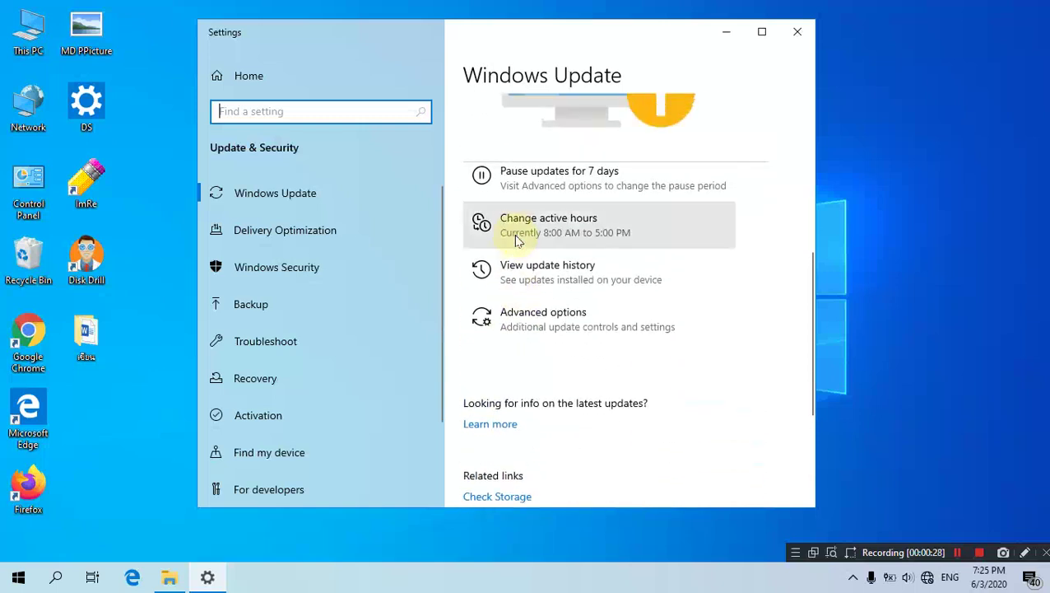
scroll(516, 240, up, 3)
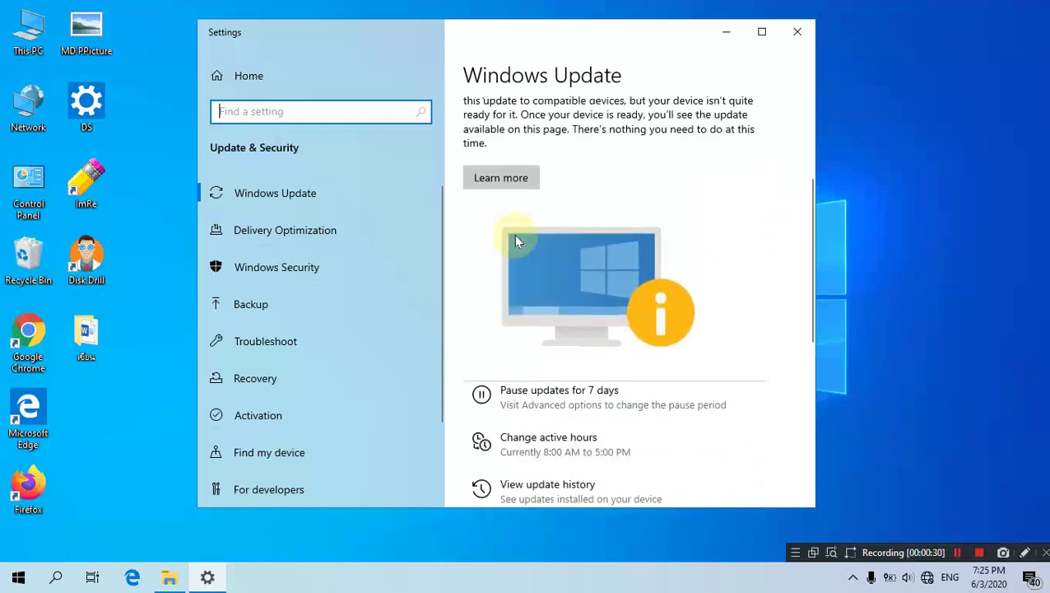
scroll(516, 241, up, 3)
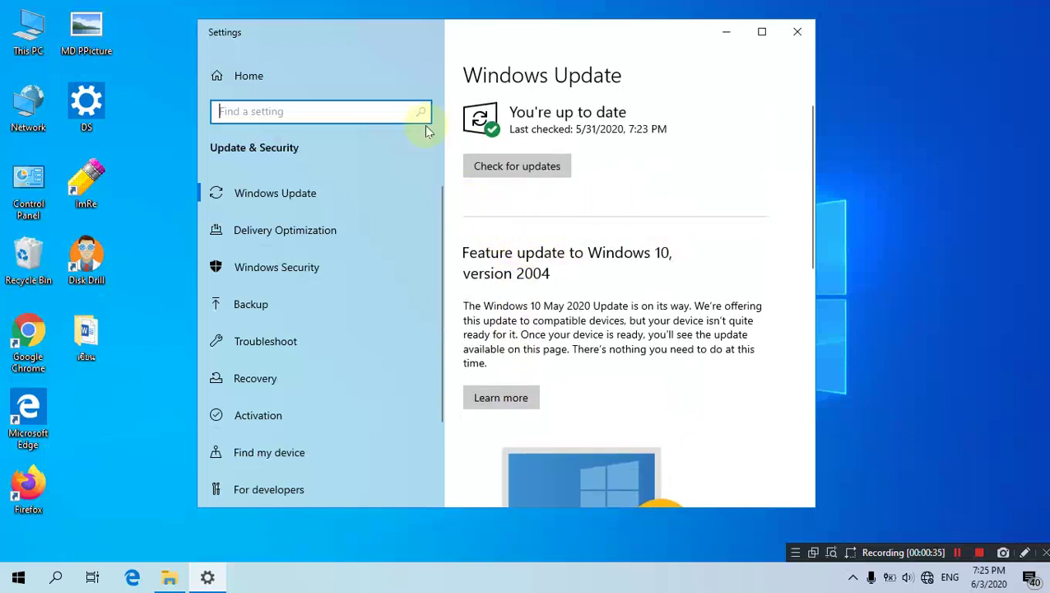
drag(500, 46, 483, 45)
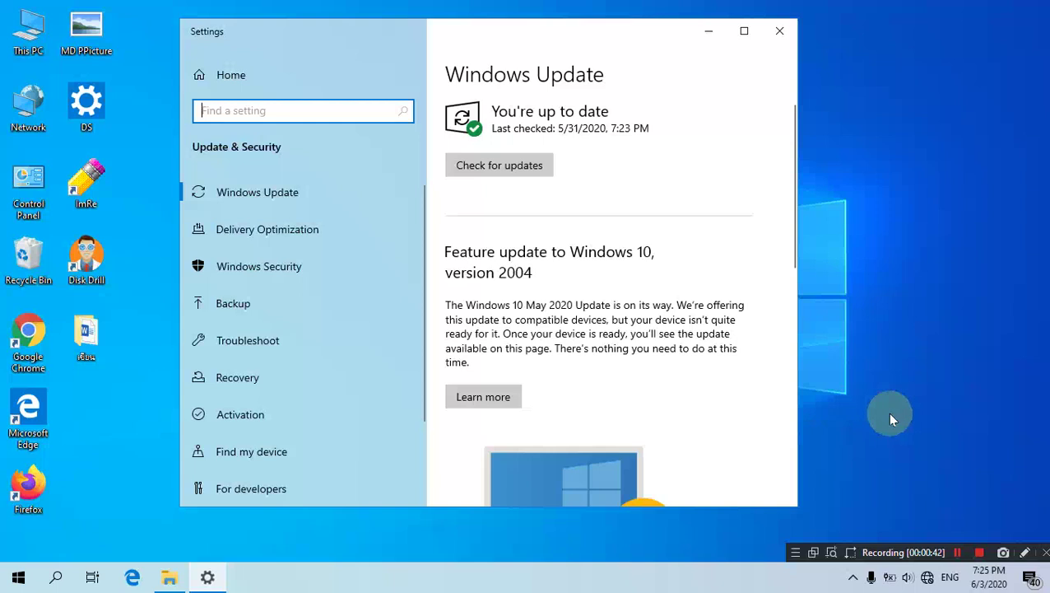
click(780, 31)
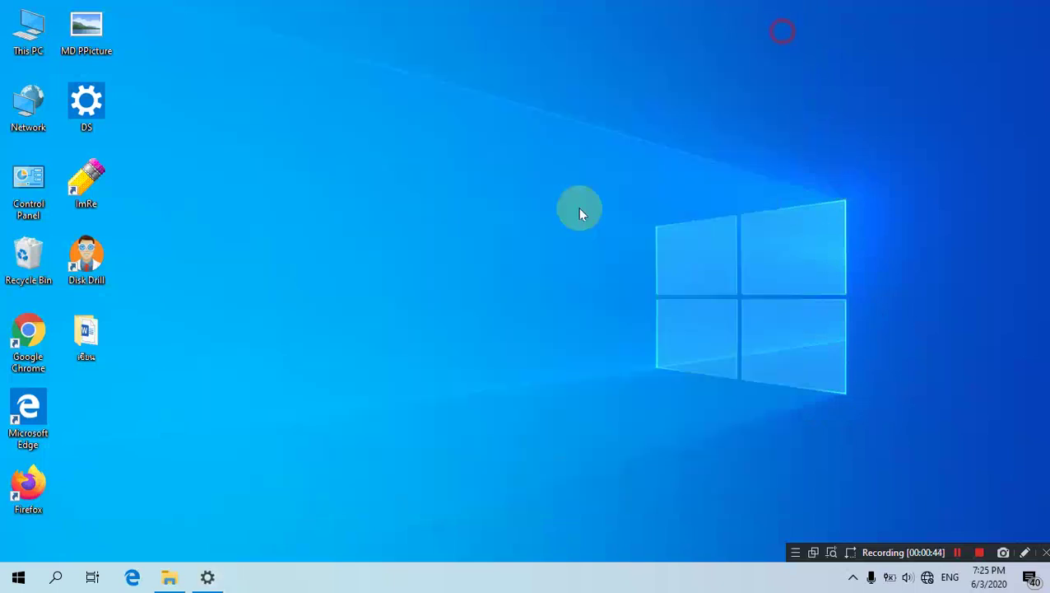
Step: Refresh the desktop and open the Services console with administrator rights
right_click(352, 265)
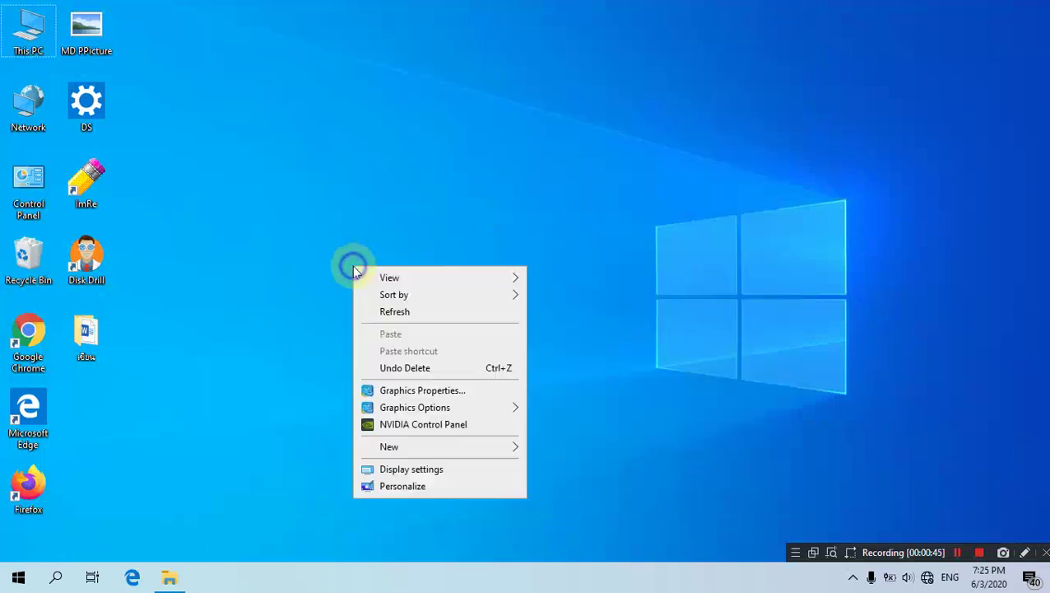
click(398, 310)
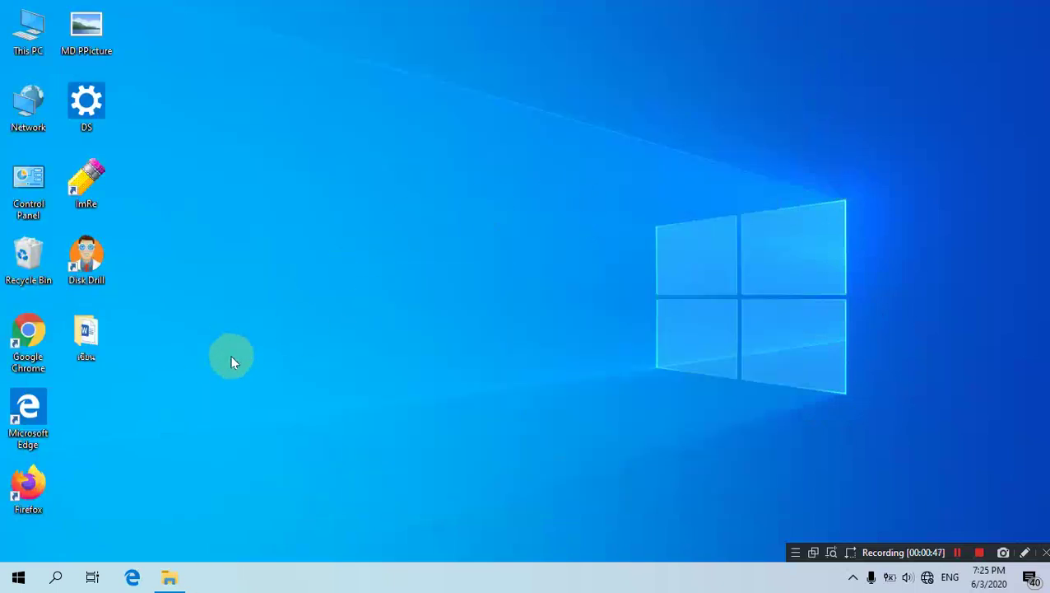
click(59, 579)
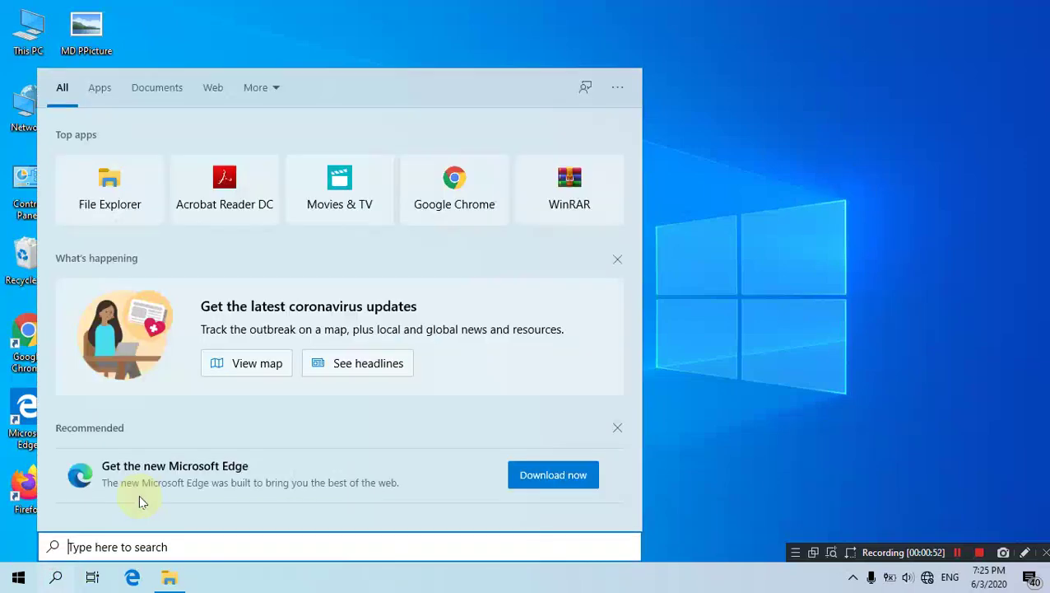
text(ser)
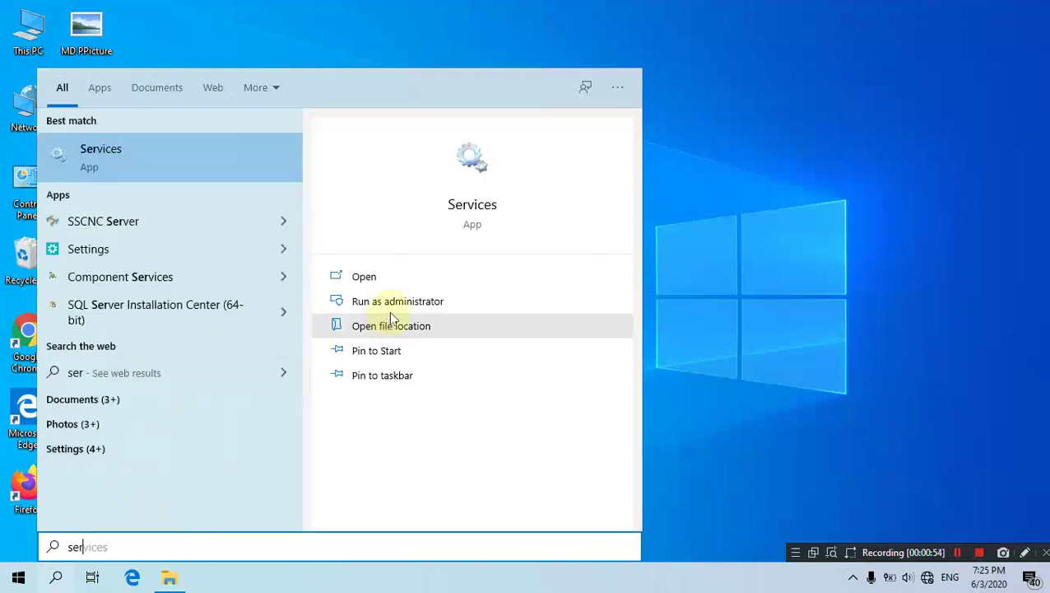
click(394, 301)
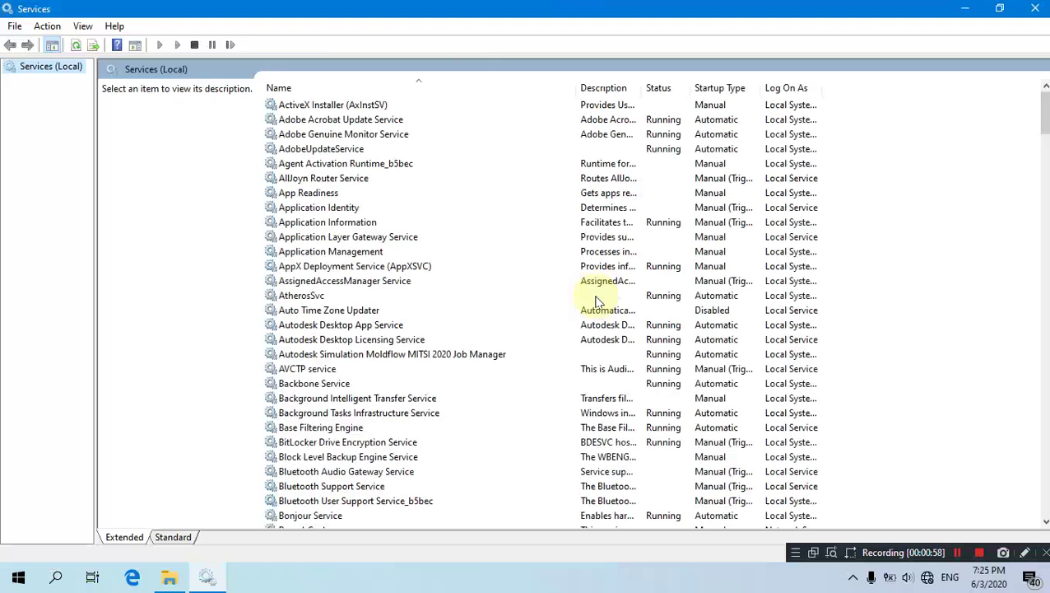
Step: Find the Windows Update service in the services list and view its properties
scroll(597, 298, down, 19)
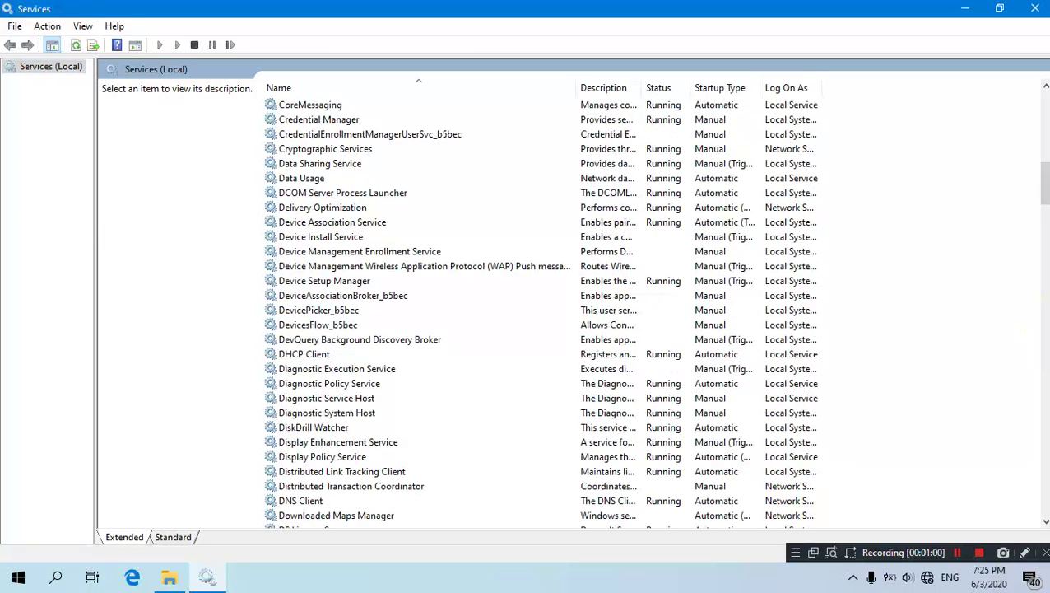
scroll(1044, 436, down, 20)
scroll(1043, 436, down, 15)
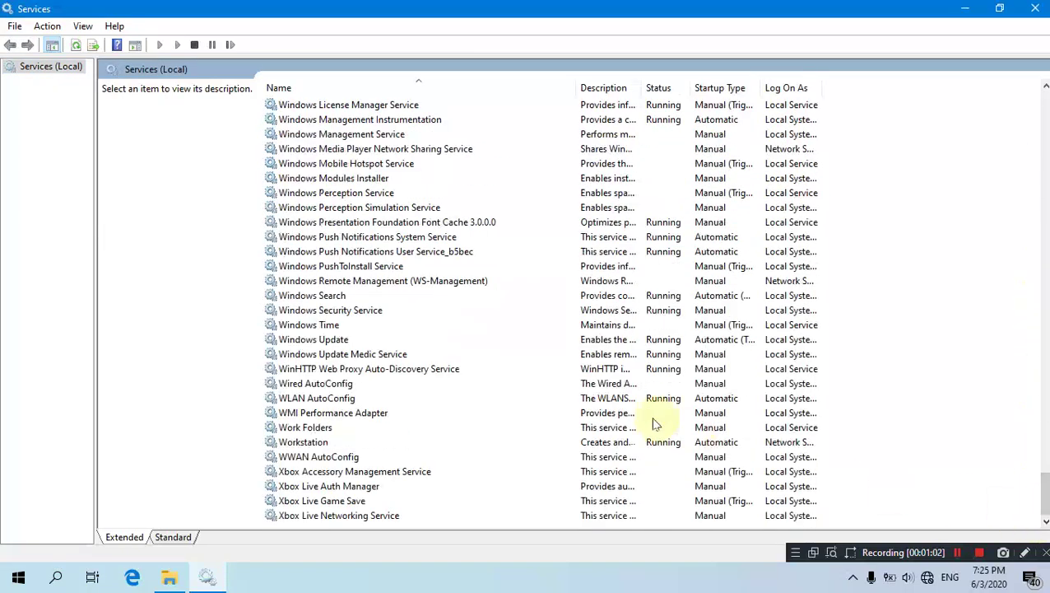
double_click(332, 341)
drag(576, 109, 188, 110)
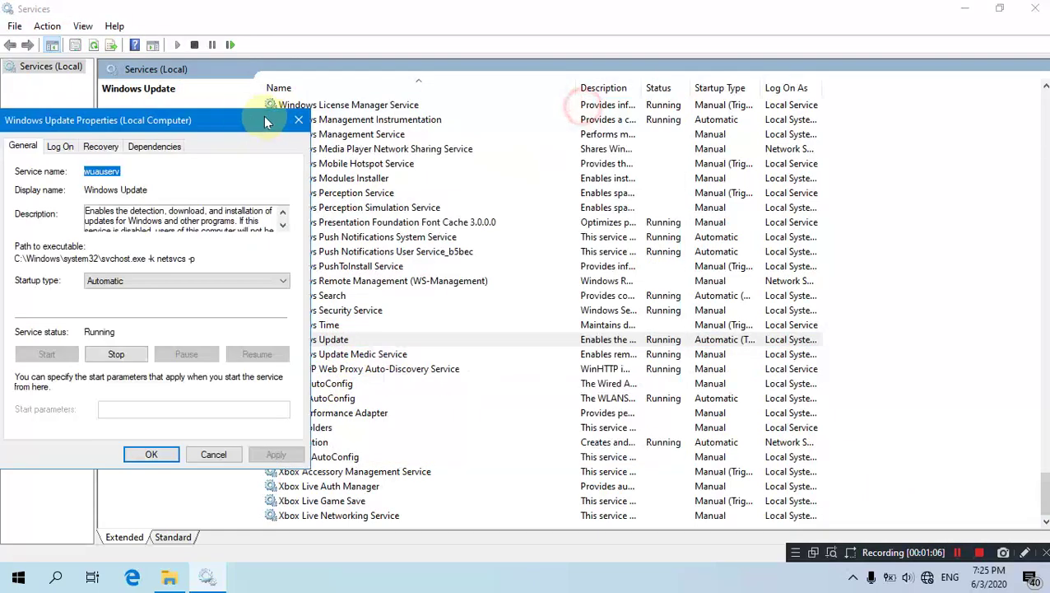
click(284, 110)
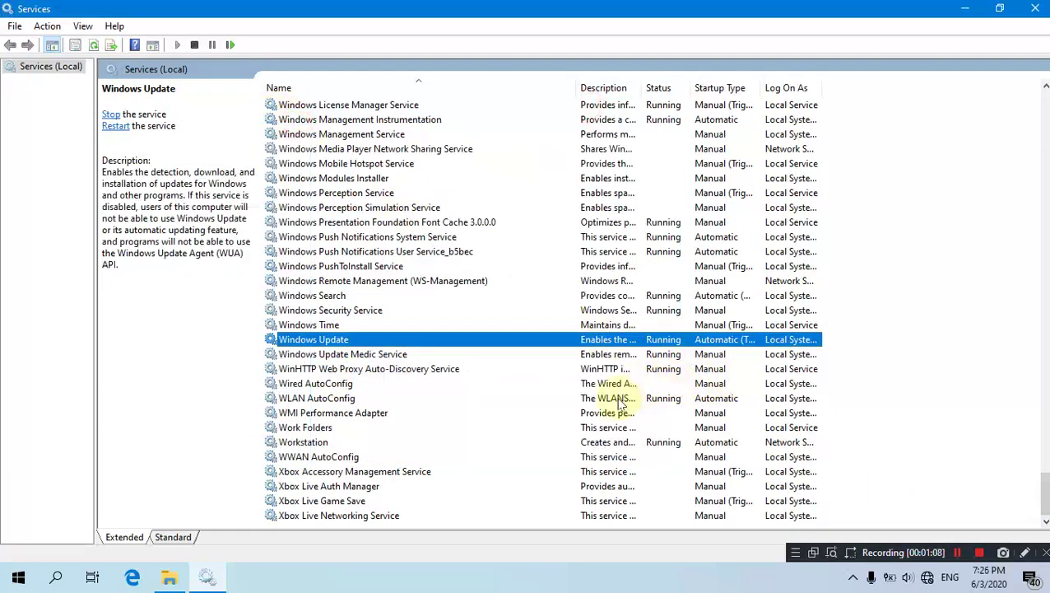
Step: Set the startup type of the Windows Update service to Disabled in its properties
double_click(677, 344)
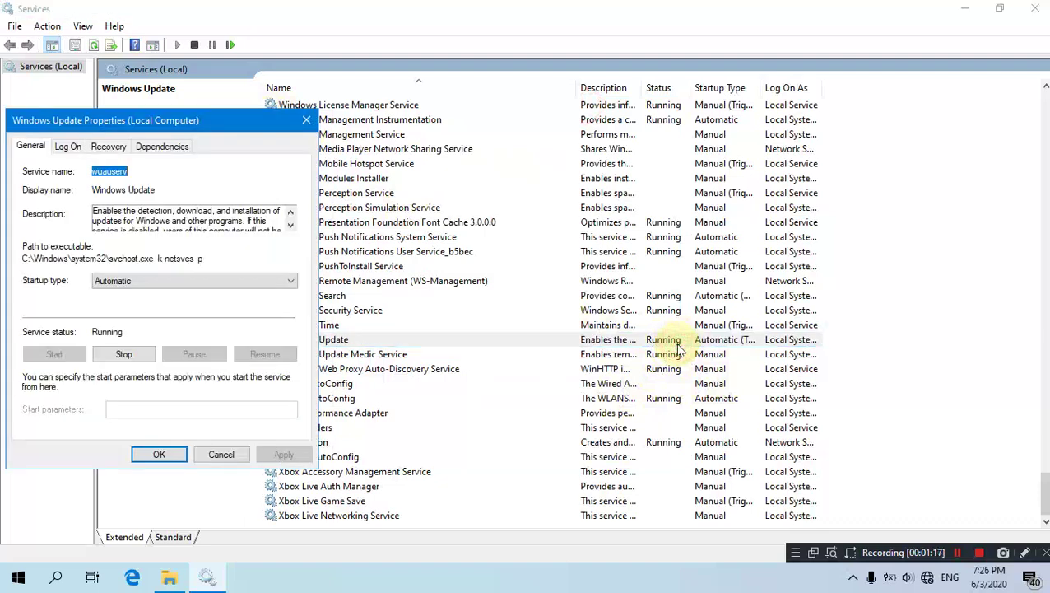
drag(162, 120, 411, 123)
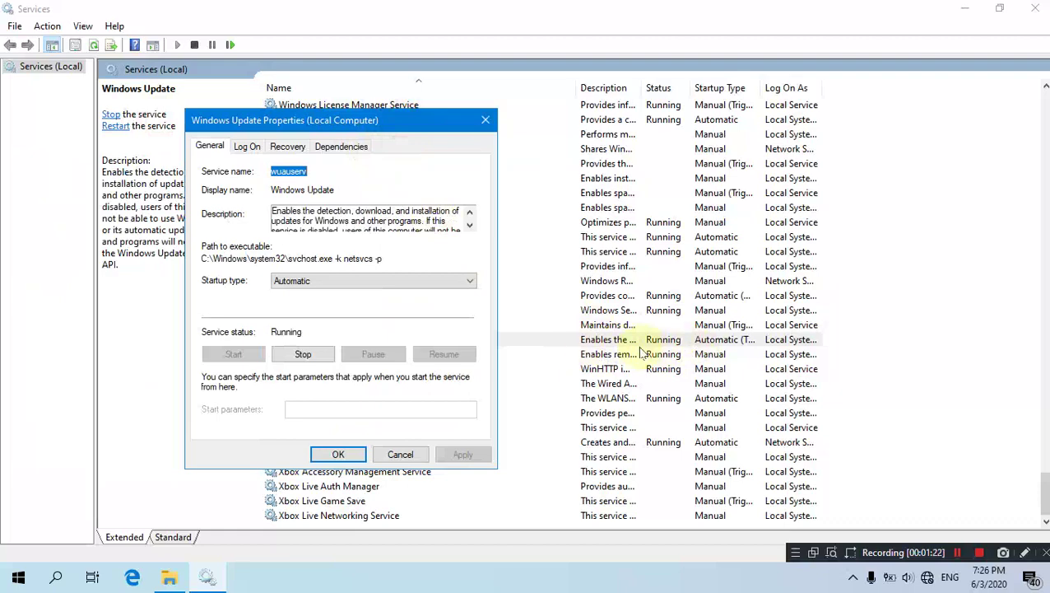
drag(314, 130, 398, 125)
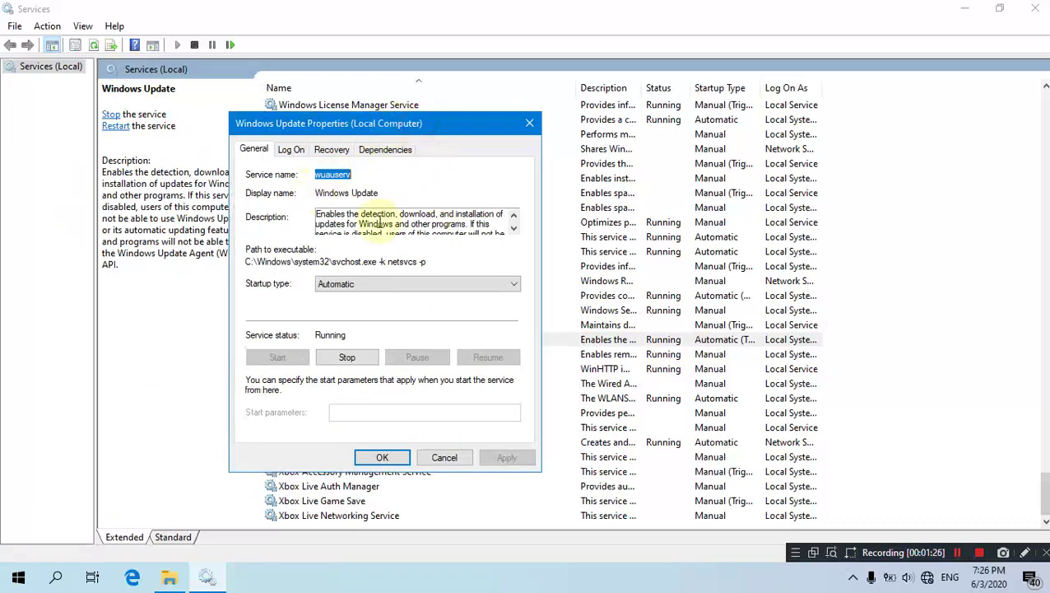
click(446, 288)
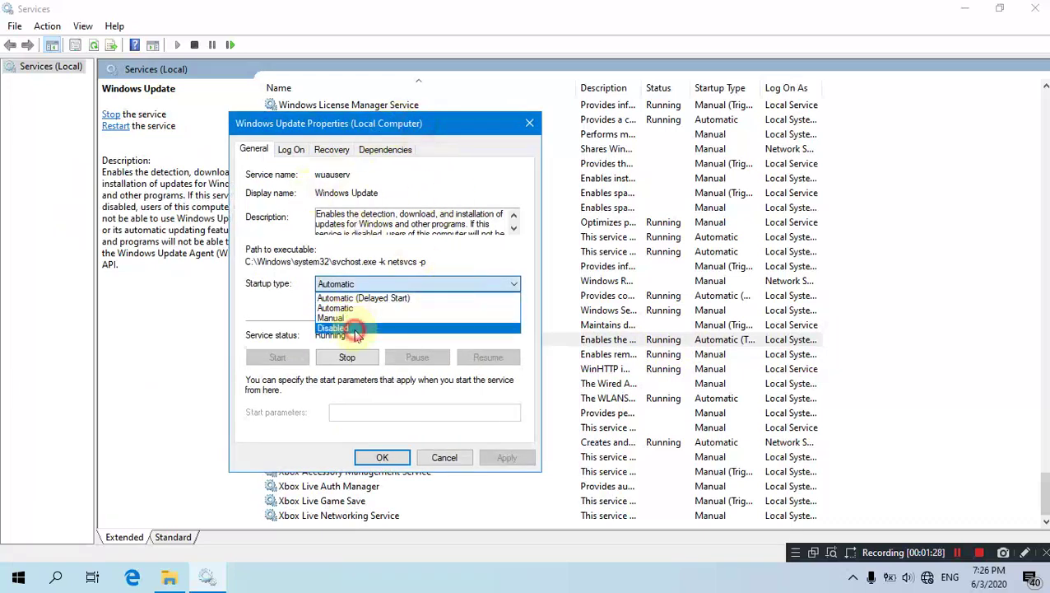
click(352, 328)
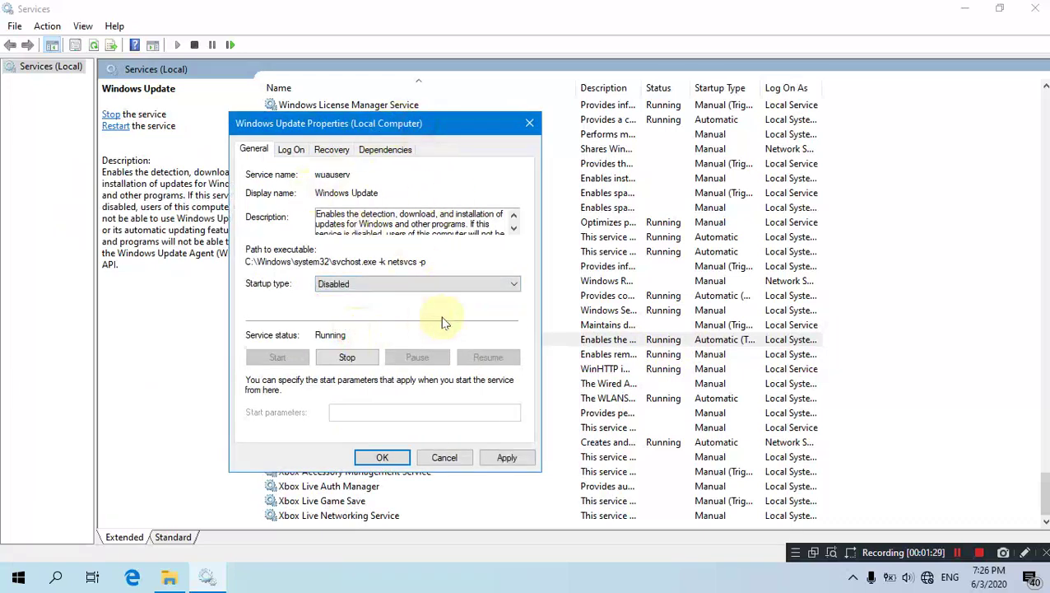
Step: Stop the Windows Update service, apply the property changes and close the Services console
click(337, 357)
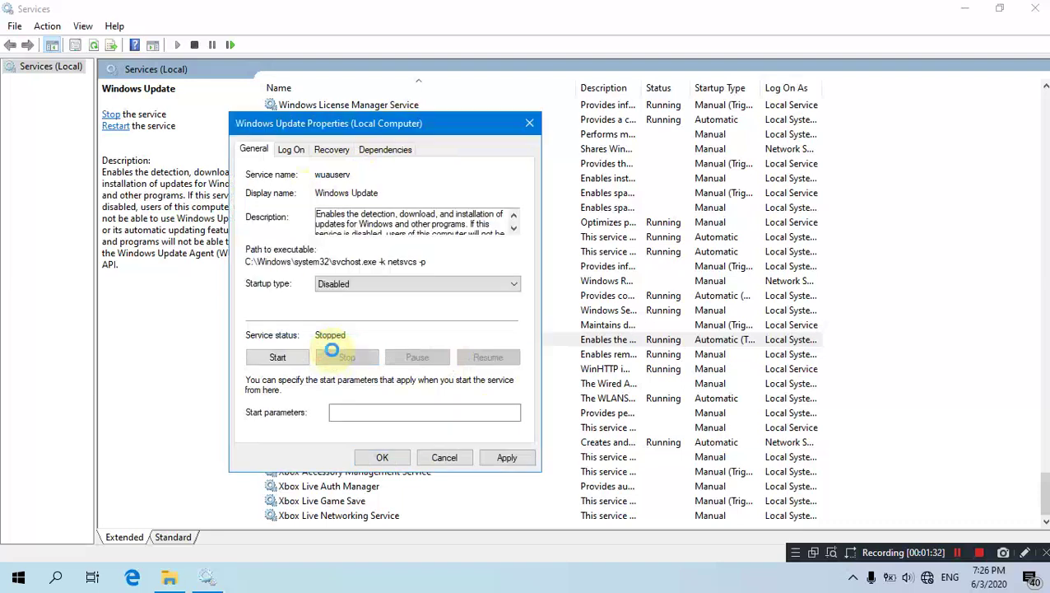
click(503, 455)
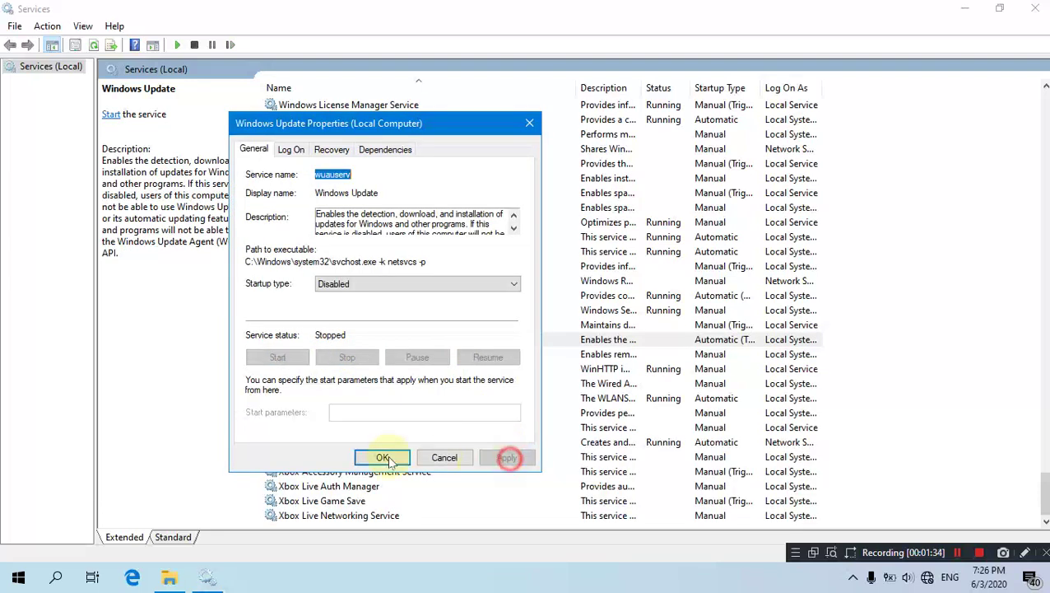
click(379, 455)
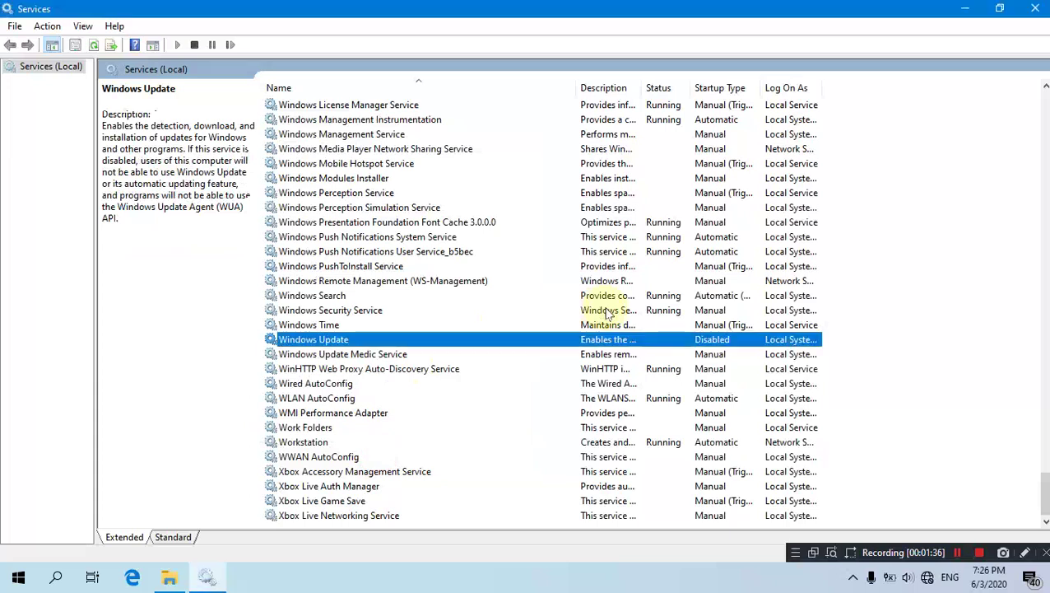
click(937, 327)
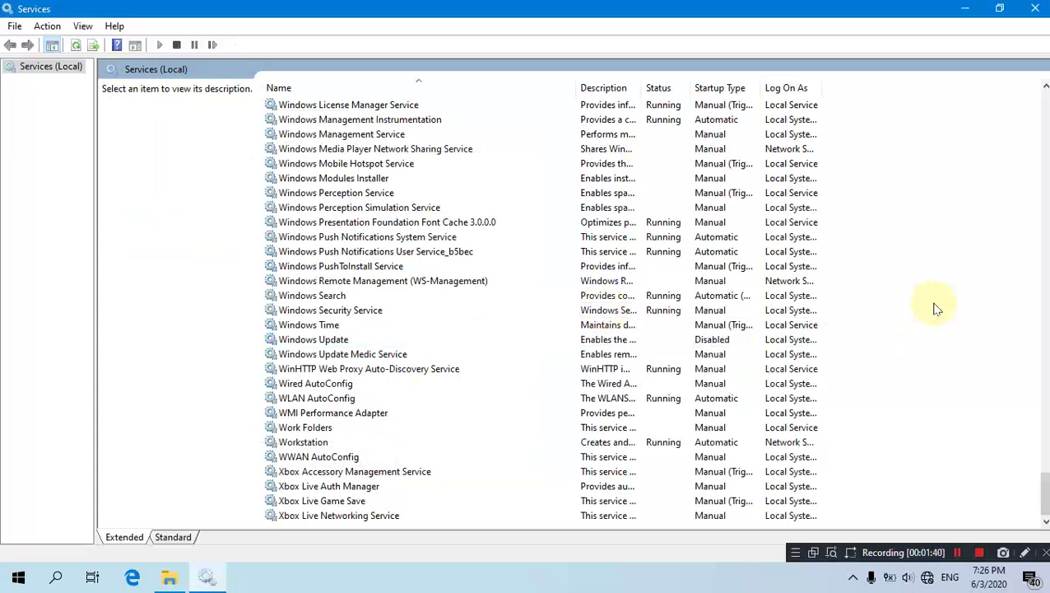
click(1035, 8)
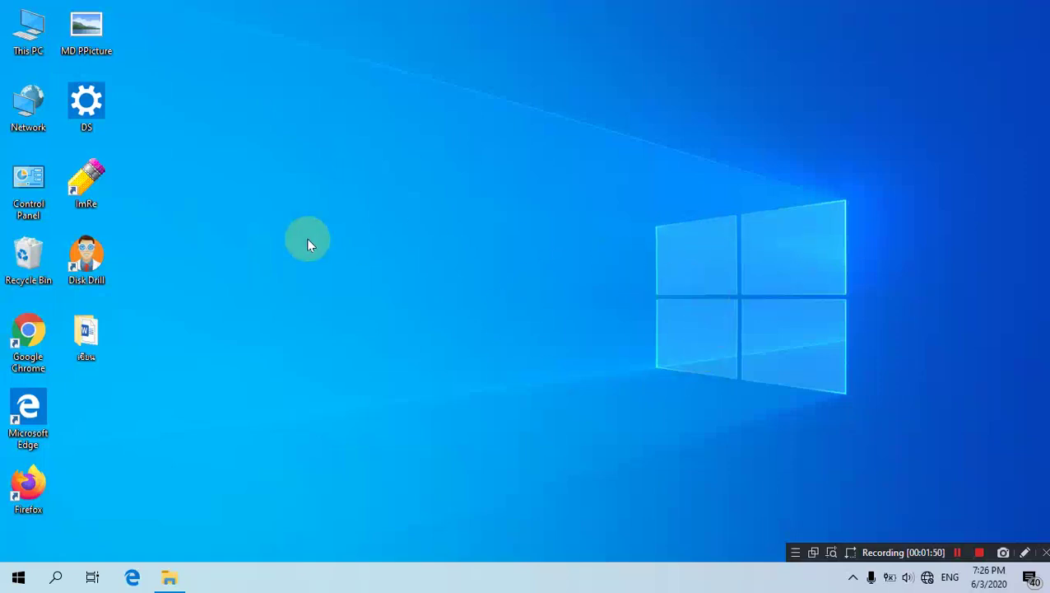
Step: Open the Wi-Fi page of the Network & Internet settings in a maximized Settings window
click(18, 577)
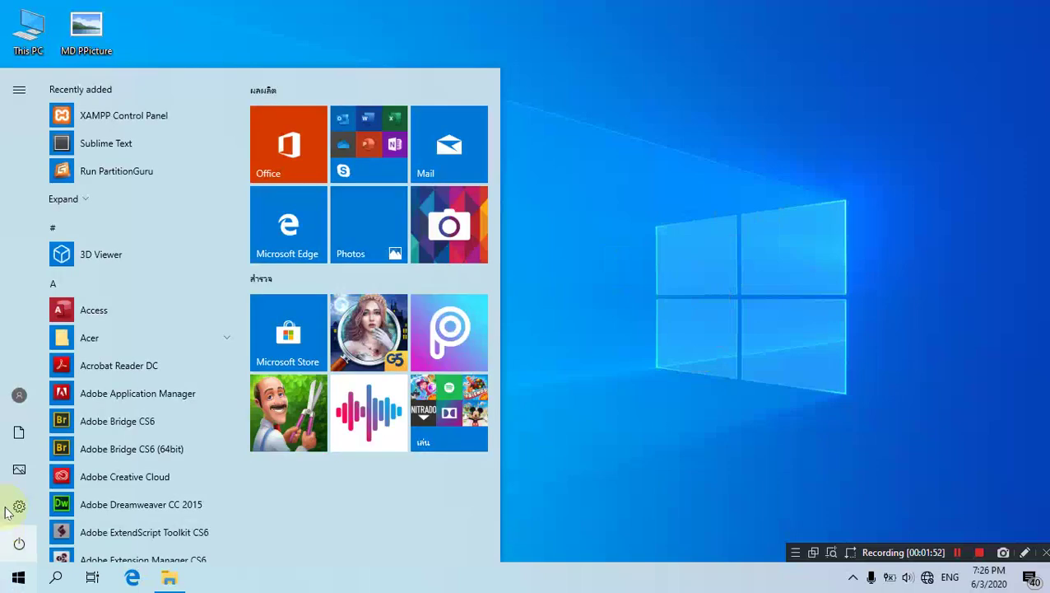
click(17, 504)
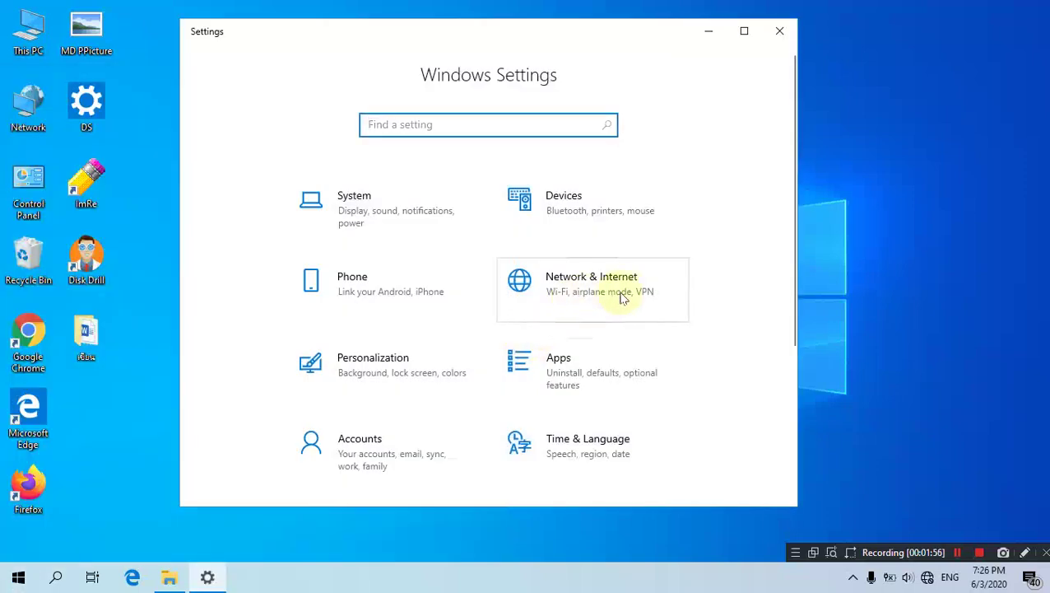
click(621, 288)
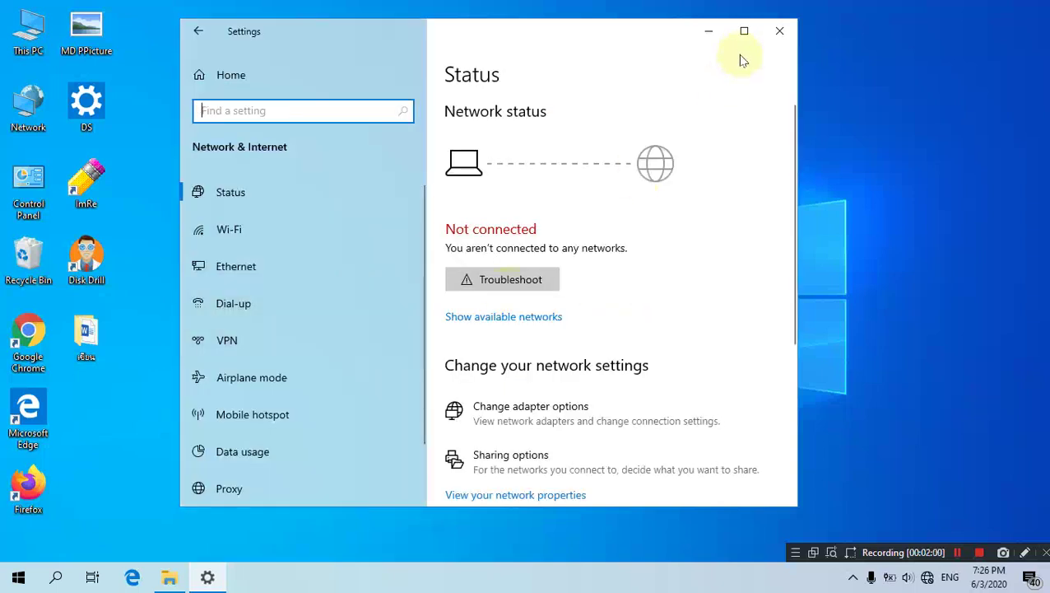
click(744, 32)
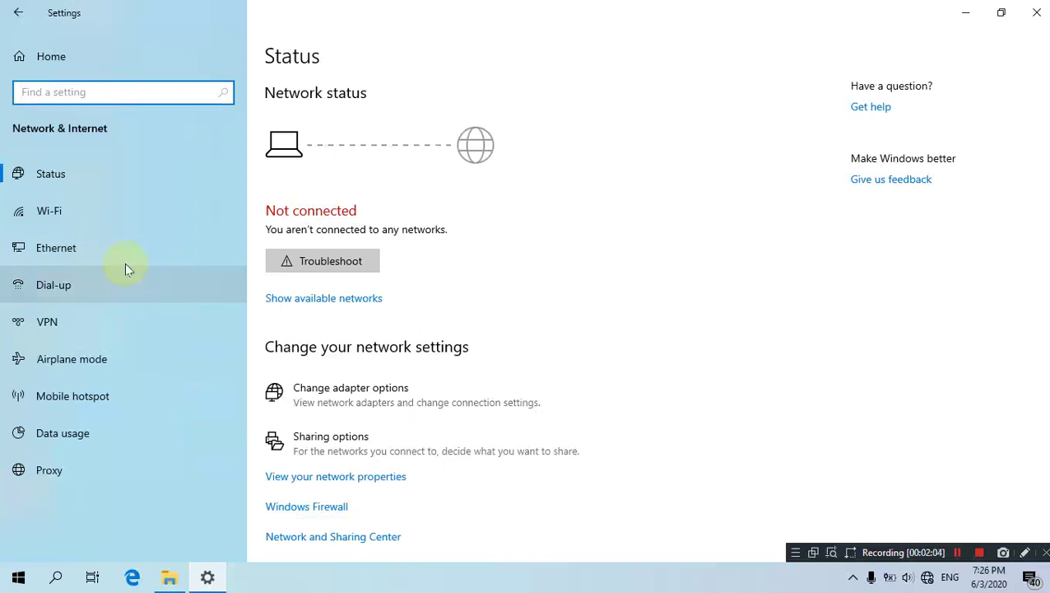
click(34, 214)
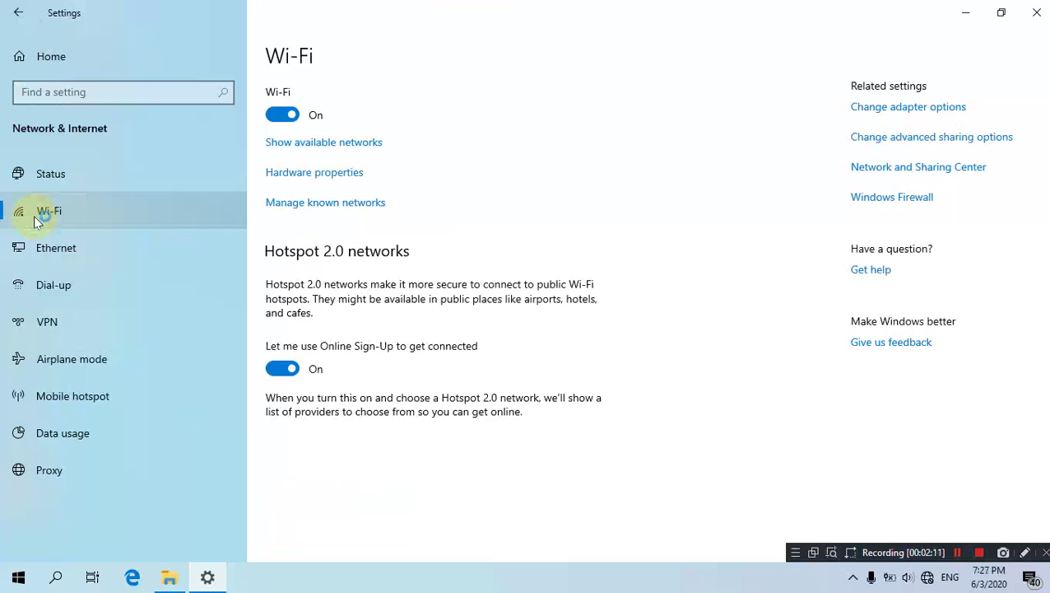
Step: Open the properties of the known Wi-Fi network AndroidAP8A23
click(317, 206)
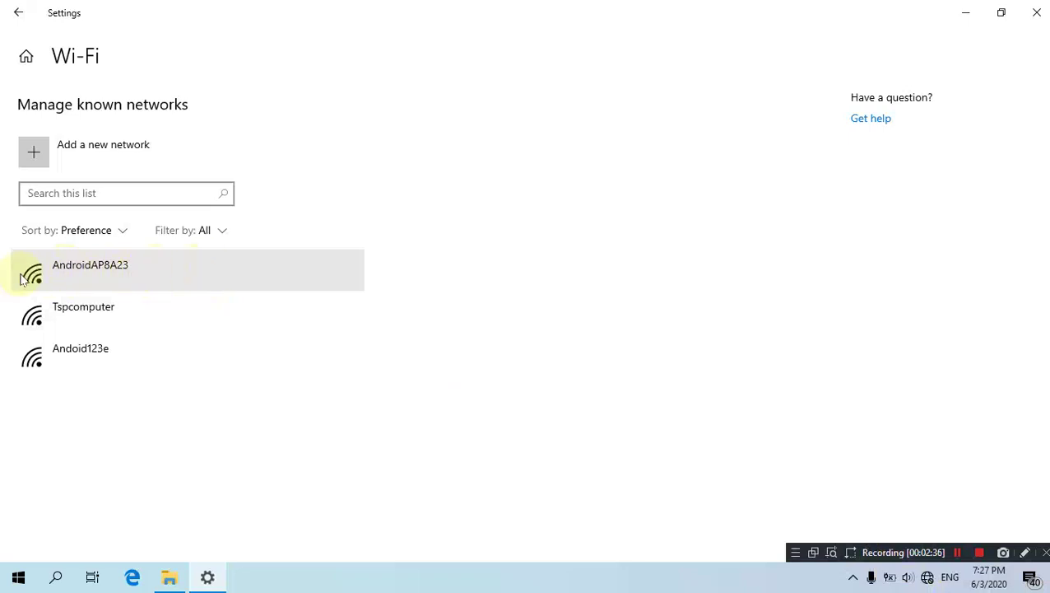
click(162, 278)
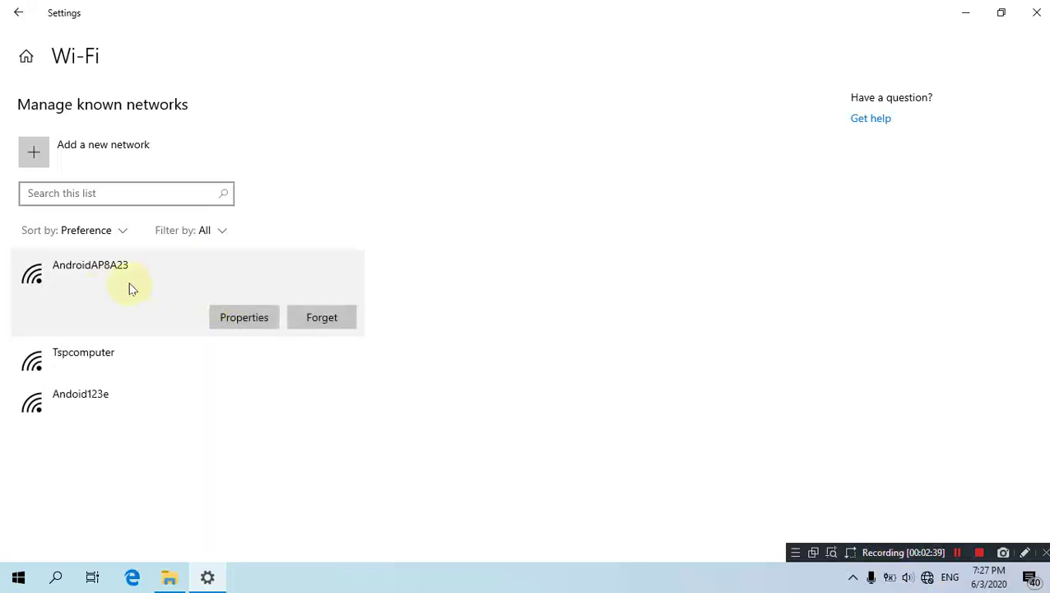
click(234, 314)
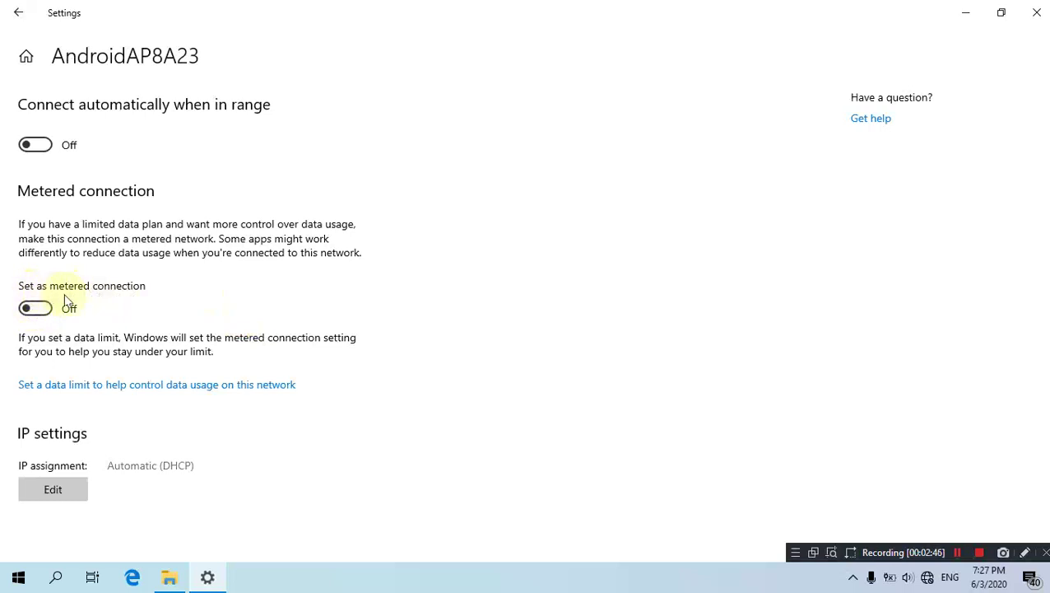
Step: Turn on the metered connection option for the AndroidAP8A23 network and close Settings
click(35, 308)
click(1037, 13)
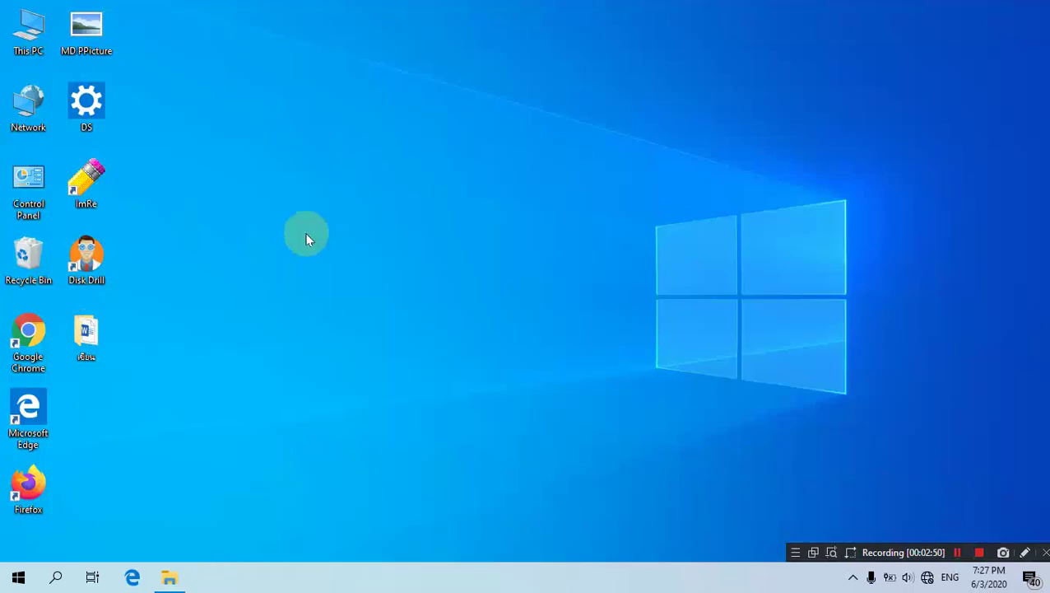
right_click(305, 237)
click(333, 280)
Step: Search for "group", open the Local Group Policy Editor, maximize it and widen its tree pane
click(58, 576)
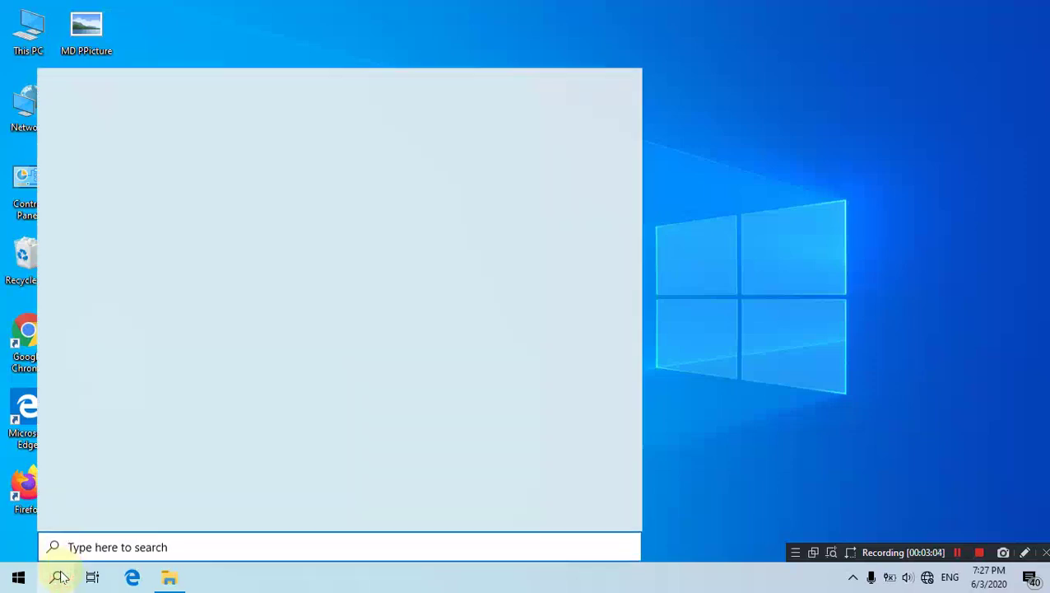
text(gr)
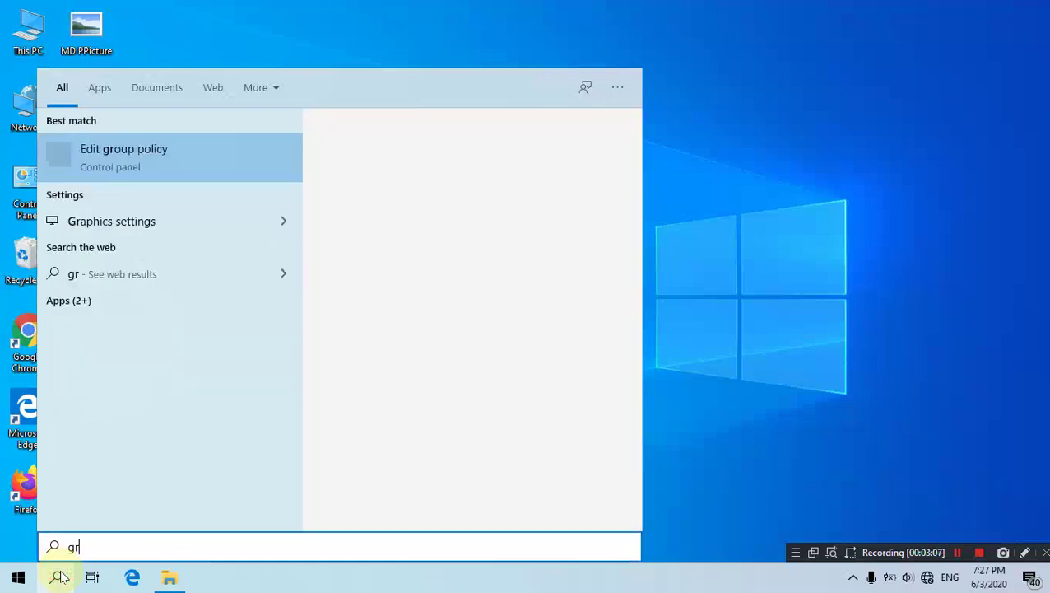
text(oup)
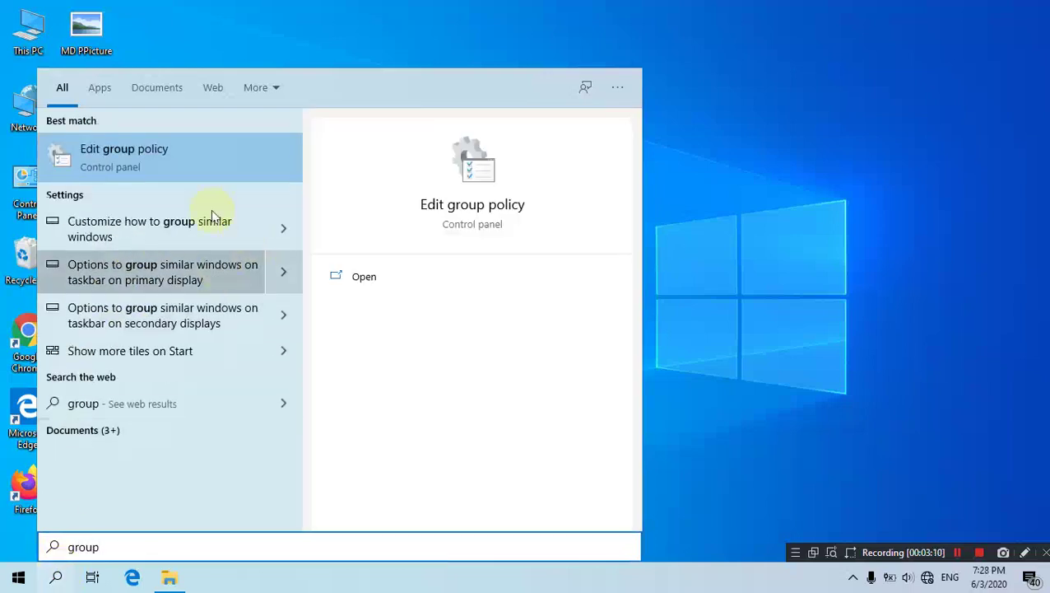
click(188, 159)
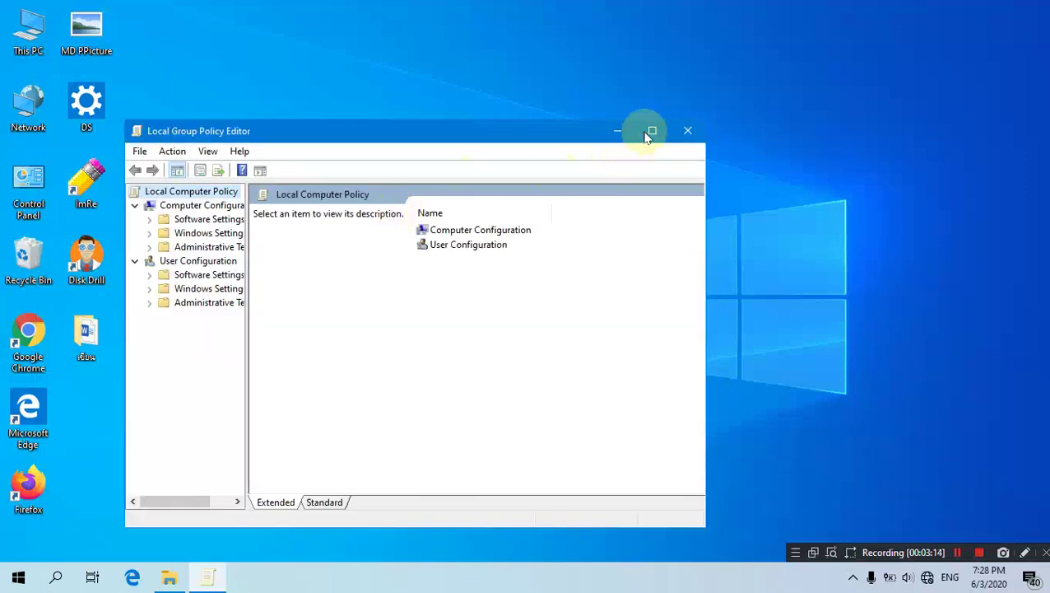
click(650, 132)
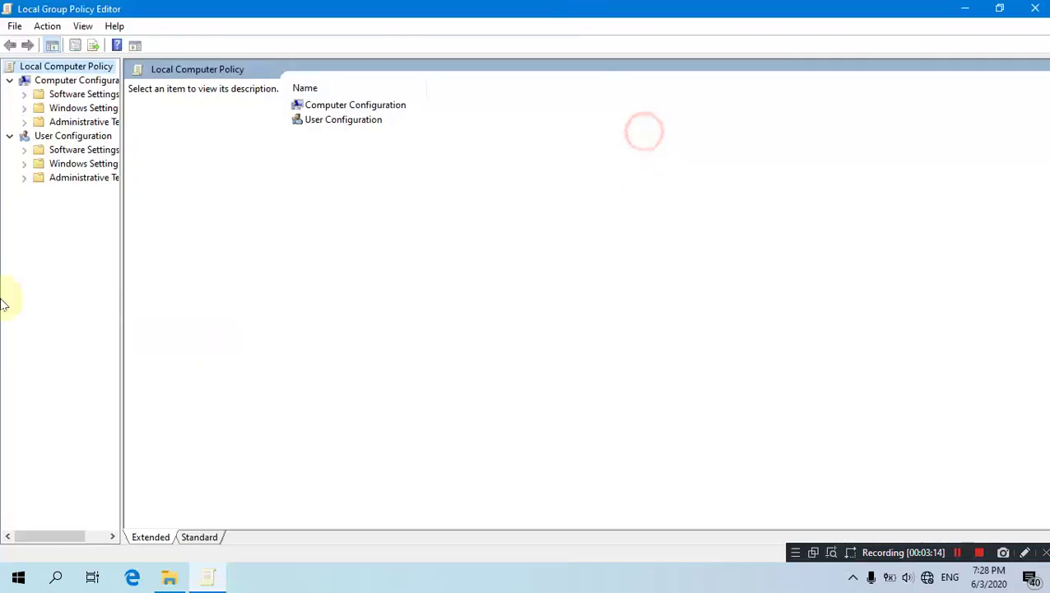
drag(121, 264, 290, 264)
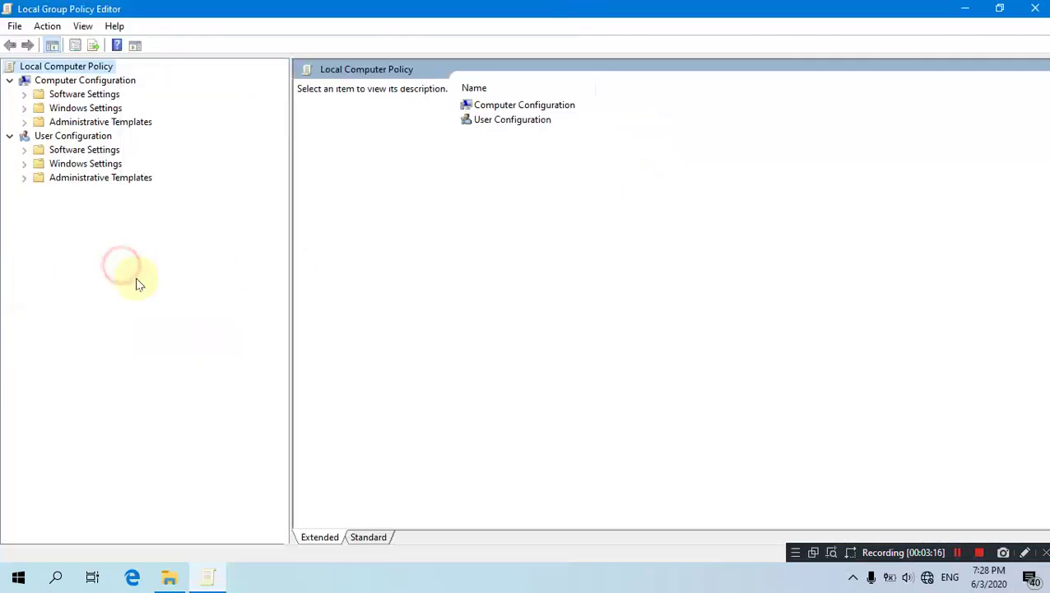
Step: Show the Windows Update policies under Computer Configuration, Administrative Templates, Windows Components
click(44, 123)
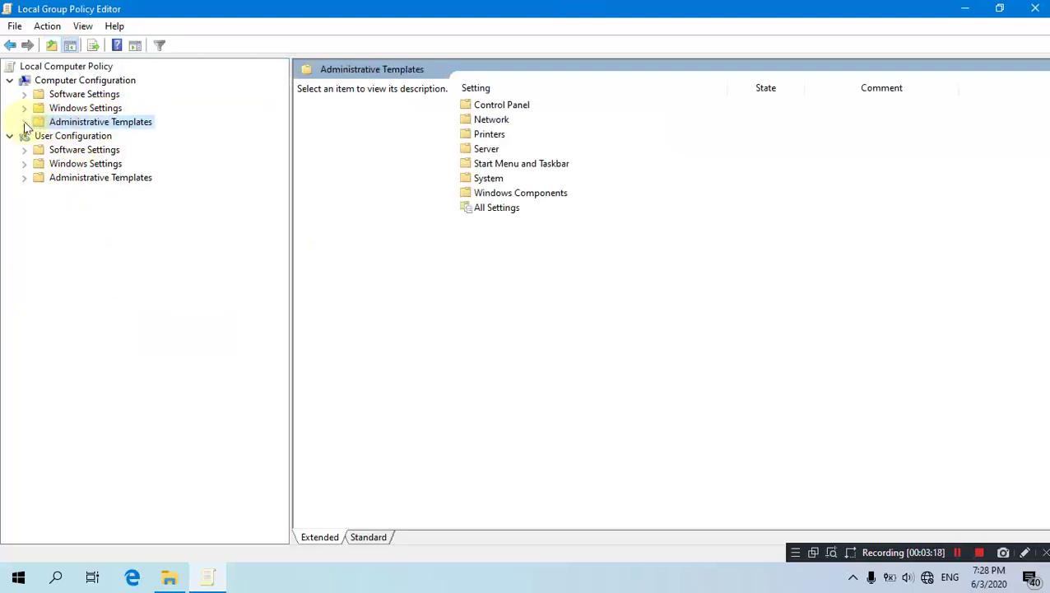
click(24, 122)
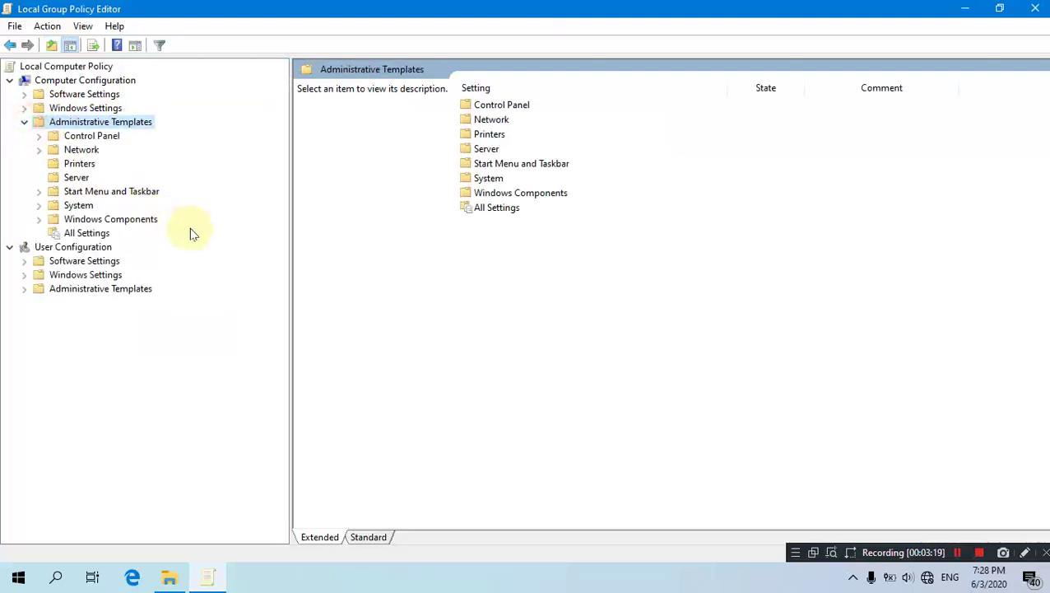
click(122, 219)
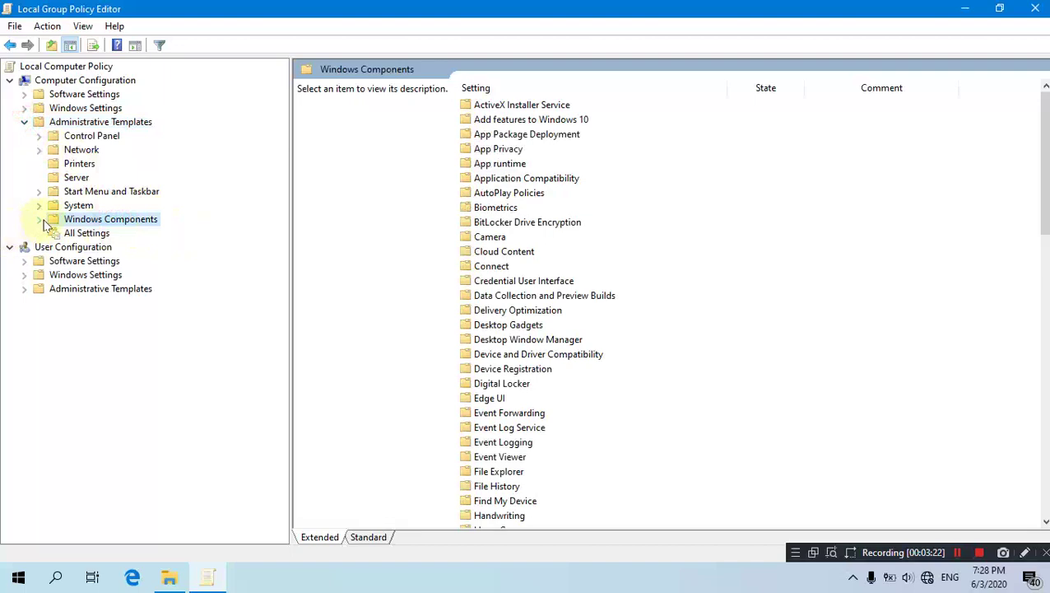
click(42, 219)
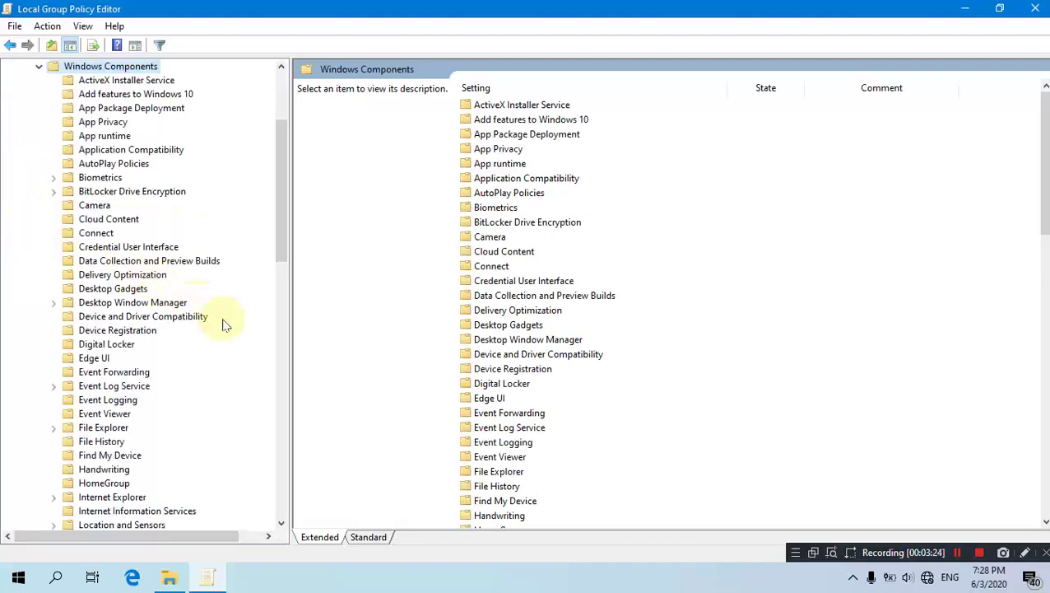
scroll(224, 324, down, 20)
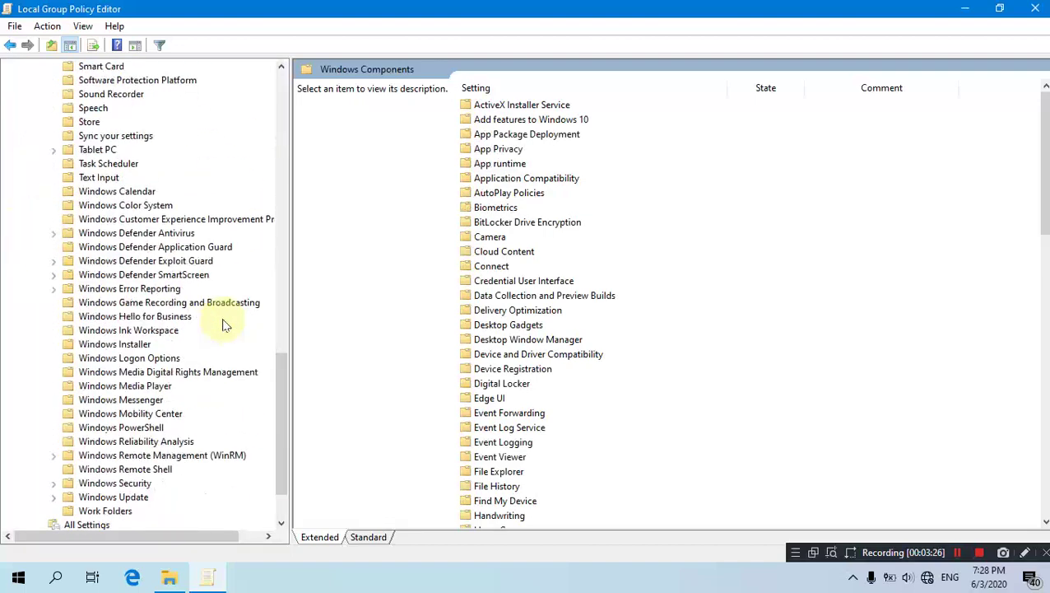
click(115, 427)
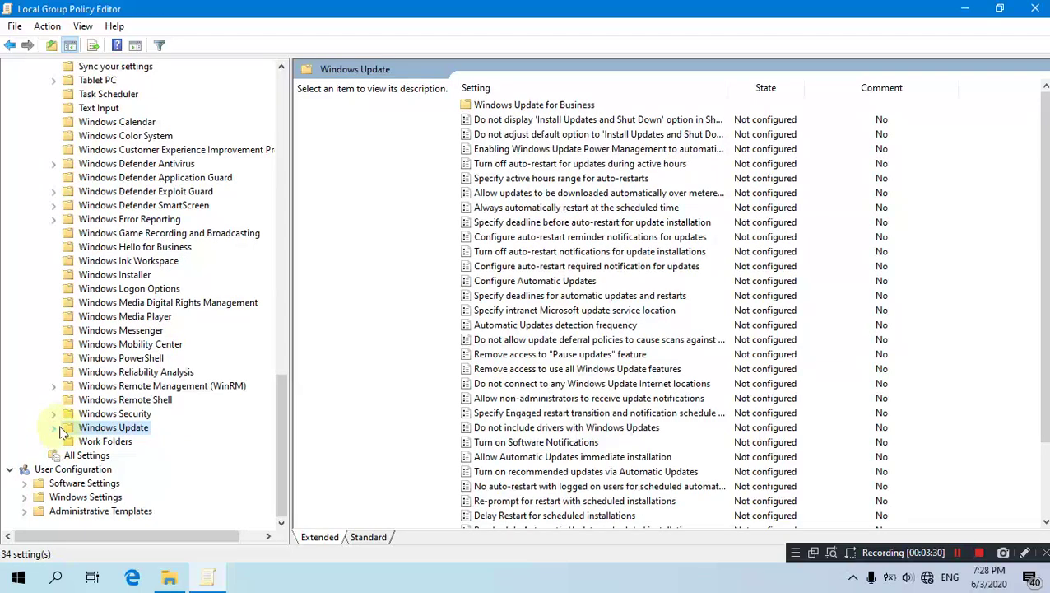
Step: Set the Configure Automatic Updates policy to Enabled, apply it and close the Local Group Policy Editor
click(476, 282)
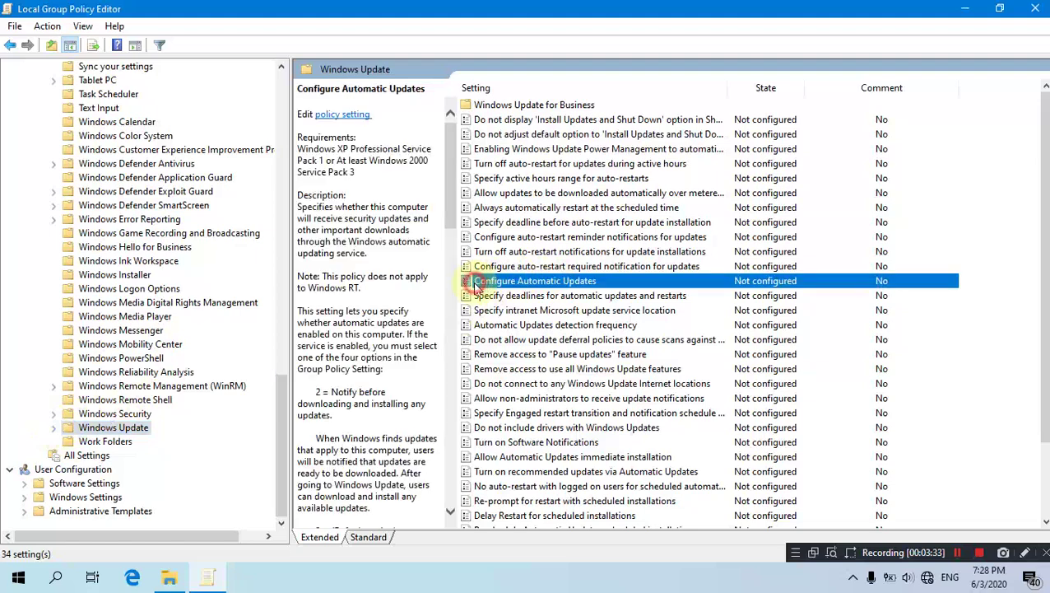
double_click(532, 279)
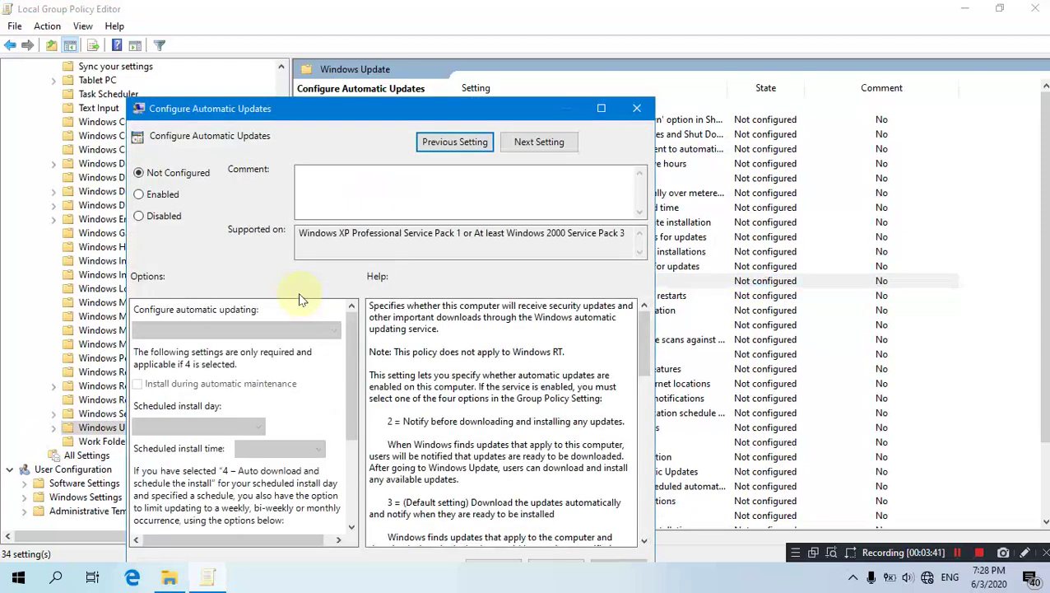
click(156, 194)
drag(364, 114, 368, 31)
click(623, 541)
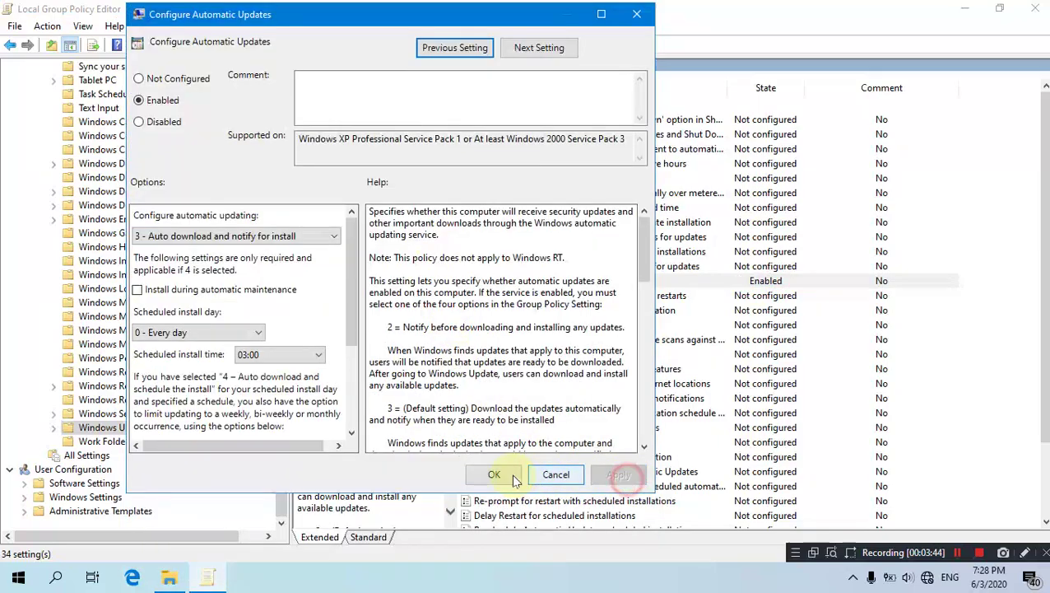
click(492, 541)
key(alt+F4)
click(388, 338)
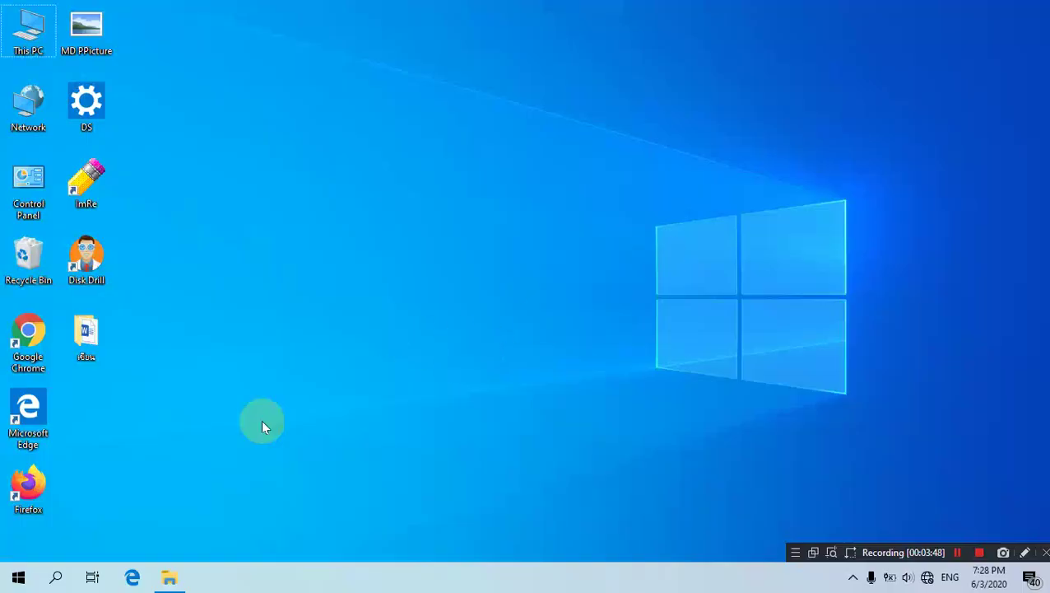
Step: Search for "upda", open the Windows Update settings and look through the page's update status and options
click(43, 578)
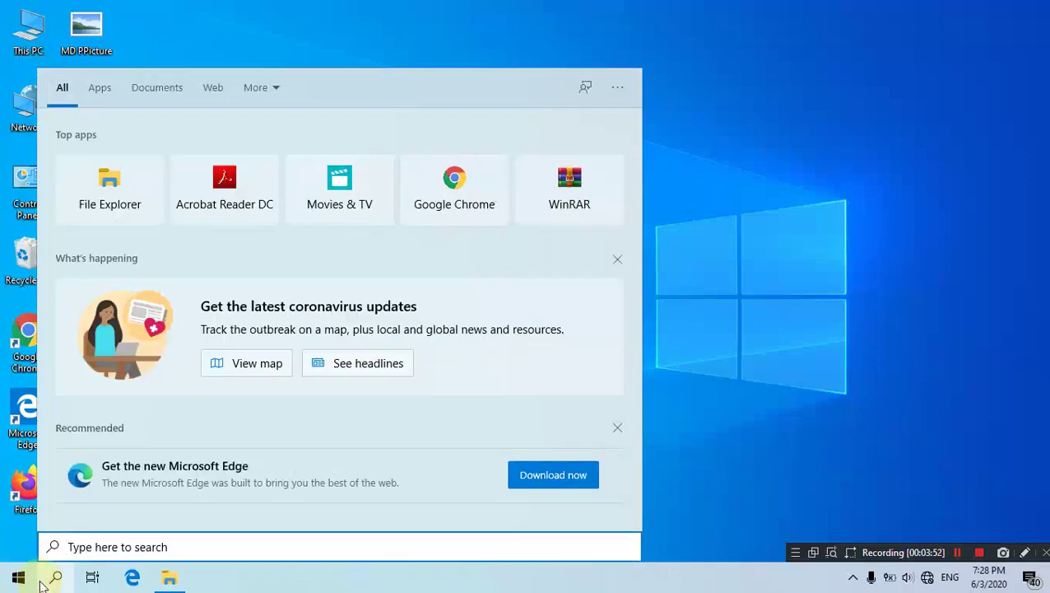
text(upda)
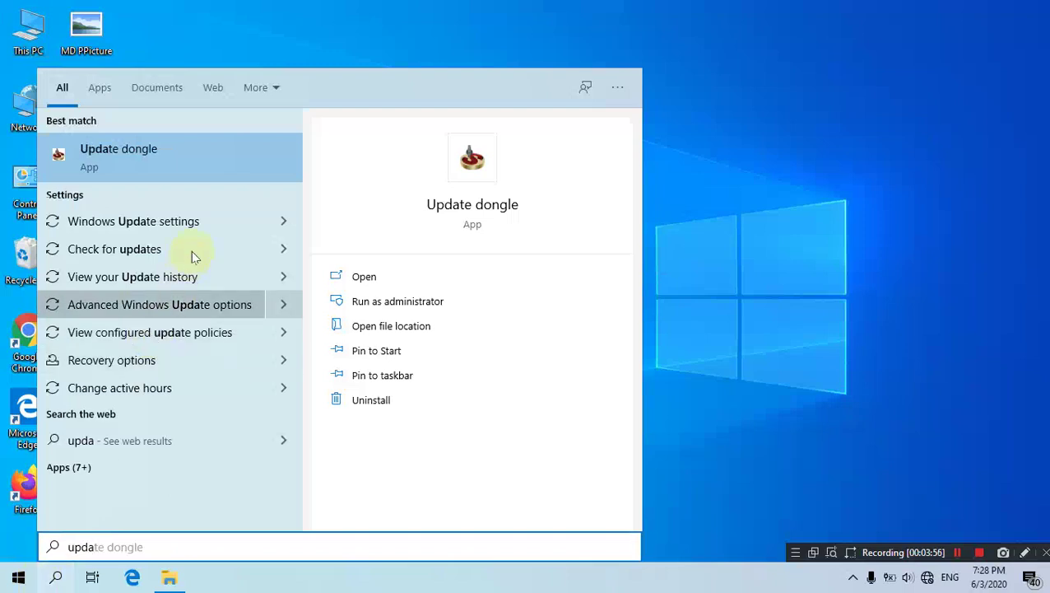
click(197, 230)
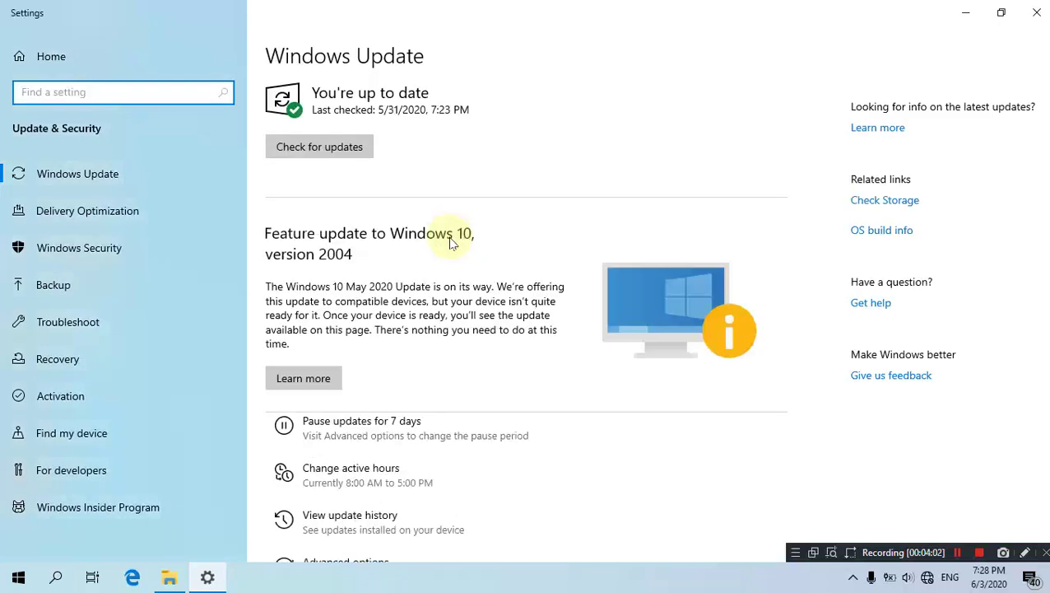
scroll(450, 242, down, 2)
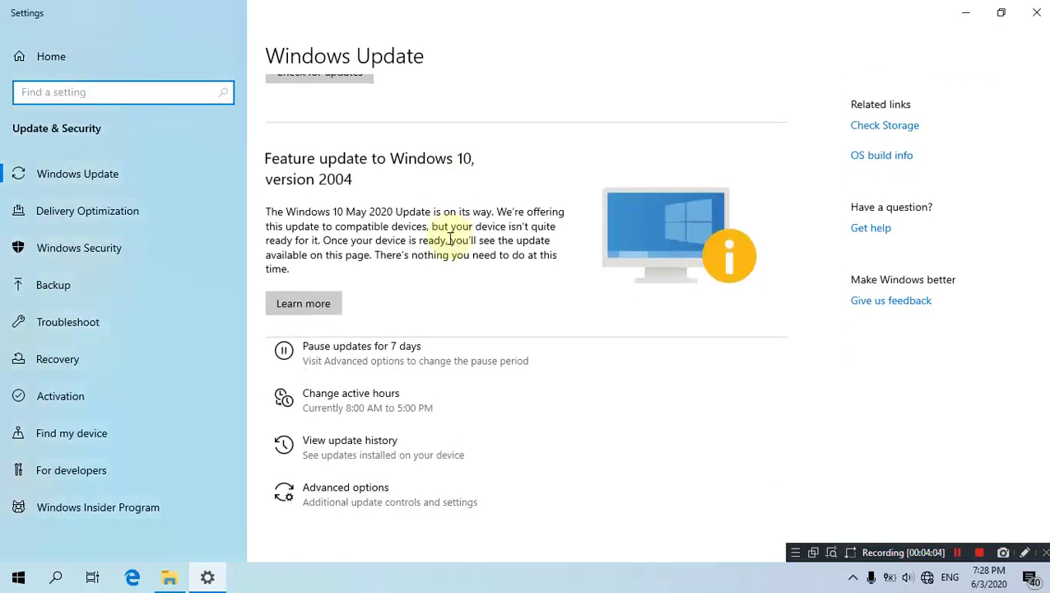
scroll(450, 240, up, 2)
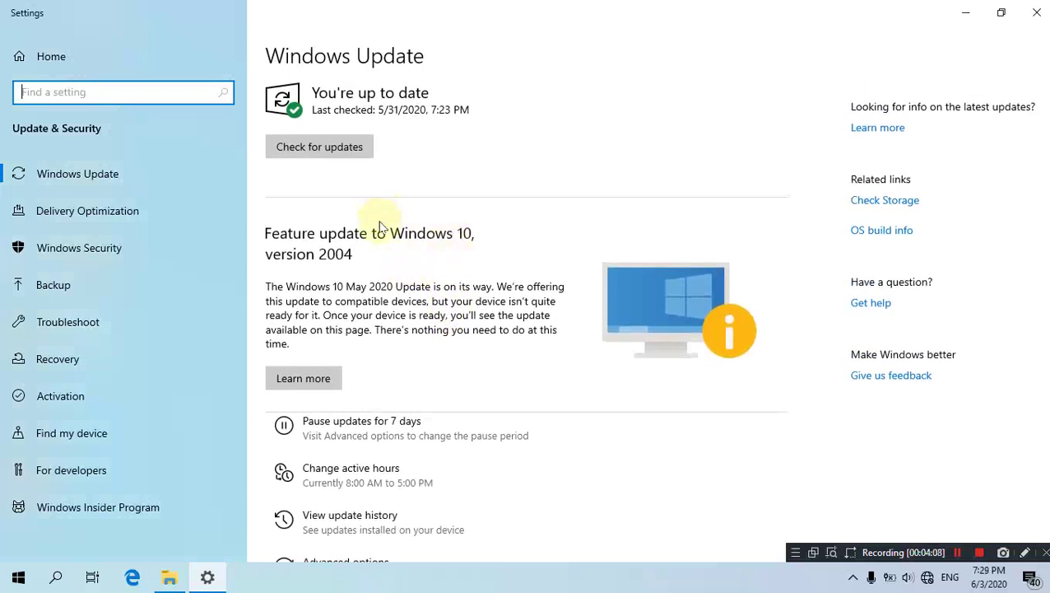
Step: Retry the update check on the Windows Update page
click(955, 553)
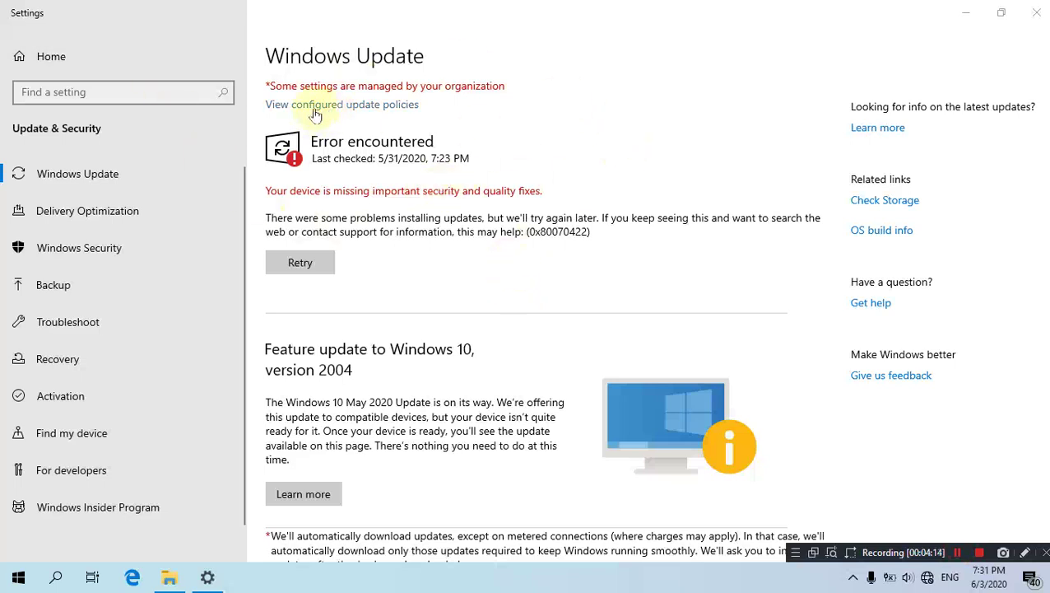
click(459, 112)
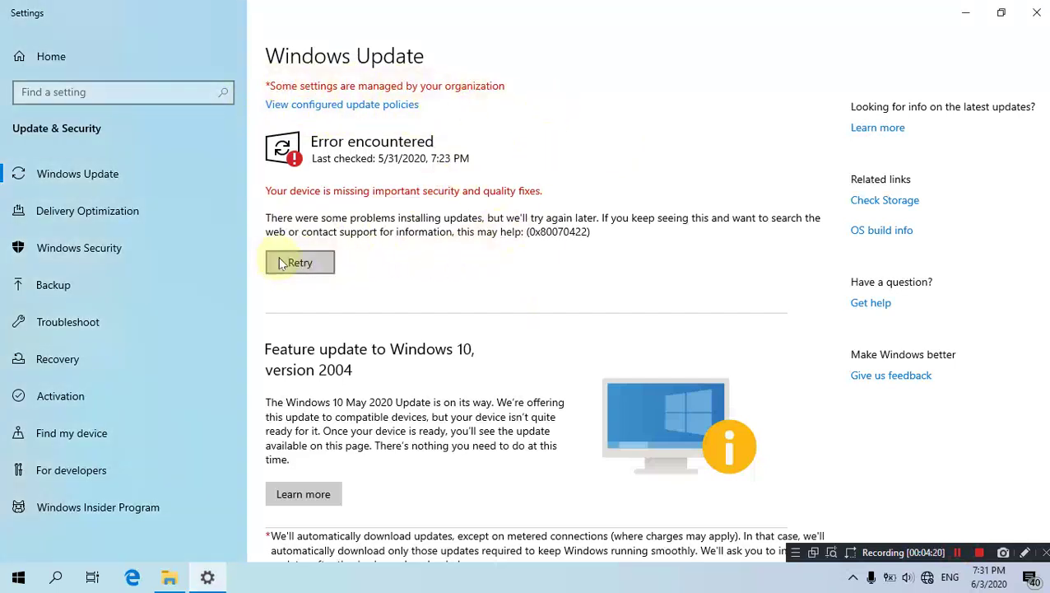
click(313, 264)
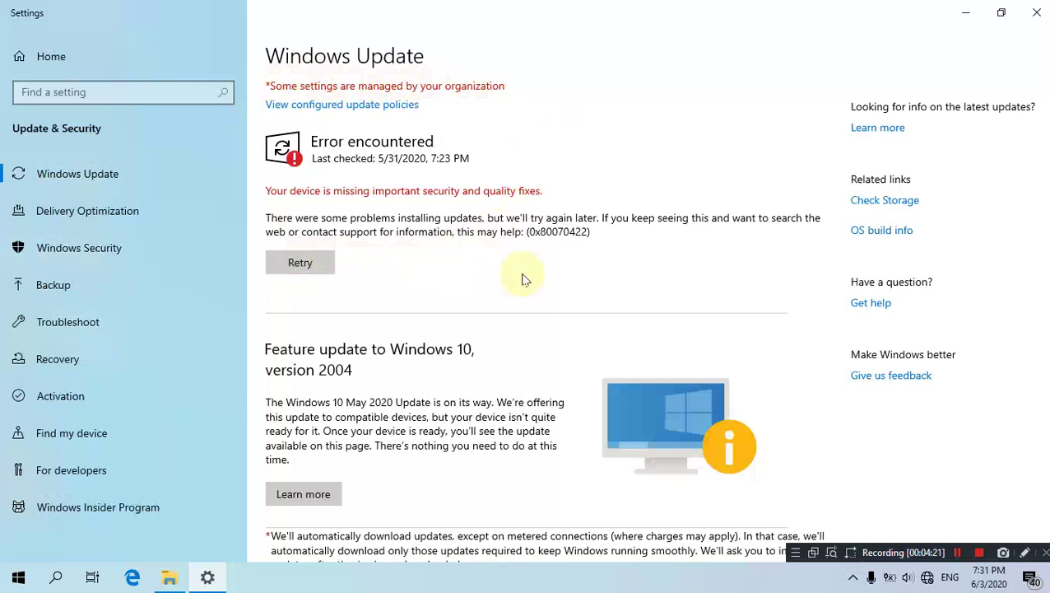
Step: Connect to the AndroidAP8A23 Wi-Fi network and check its connection status
click(929, 581)
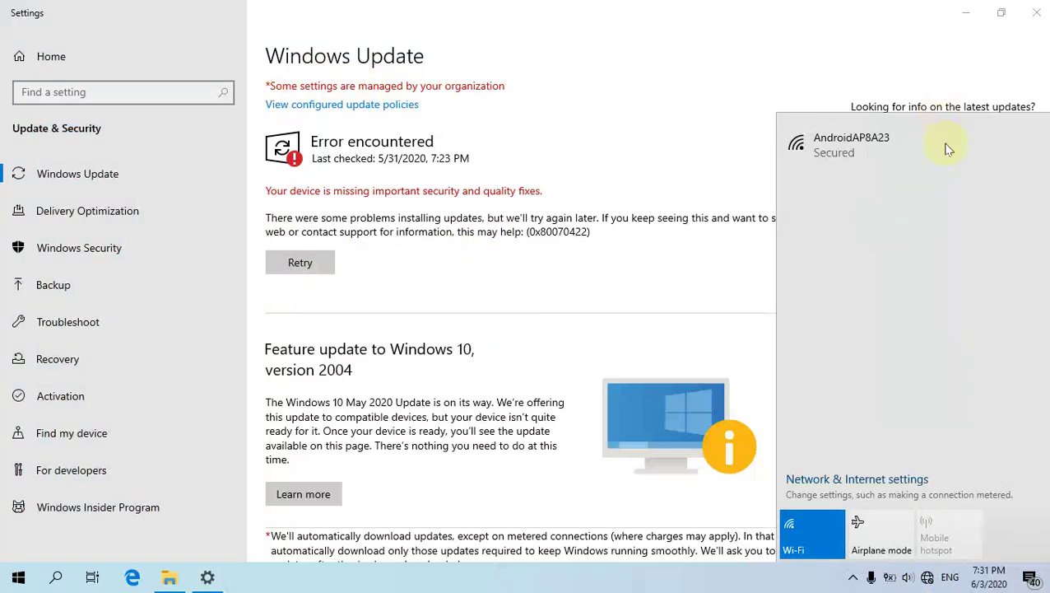
click(945, 144)
click(963, 211)
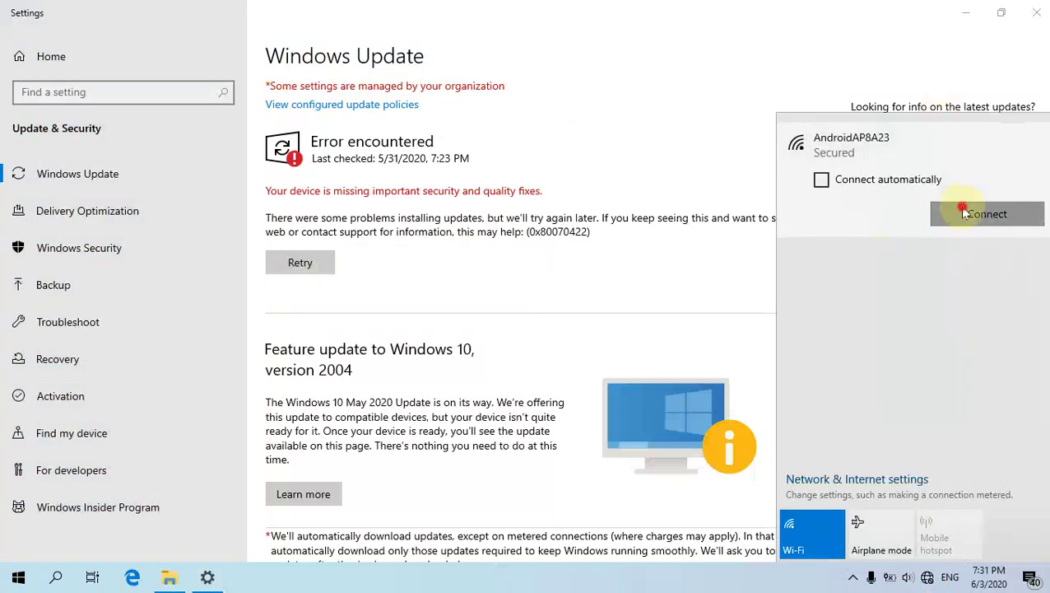
click(561, 113)
click(929, 580)
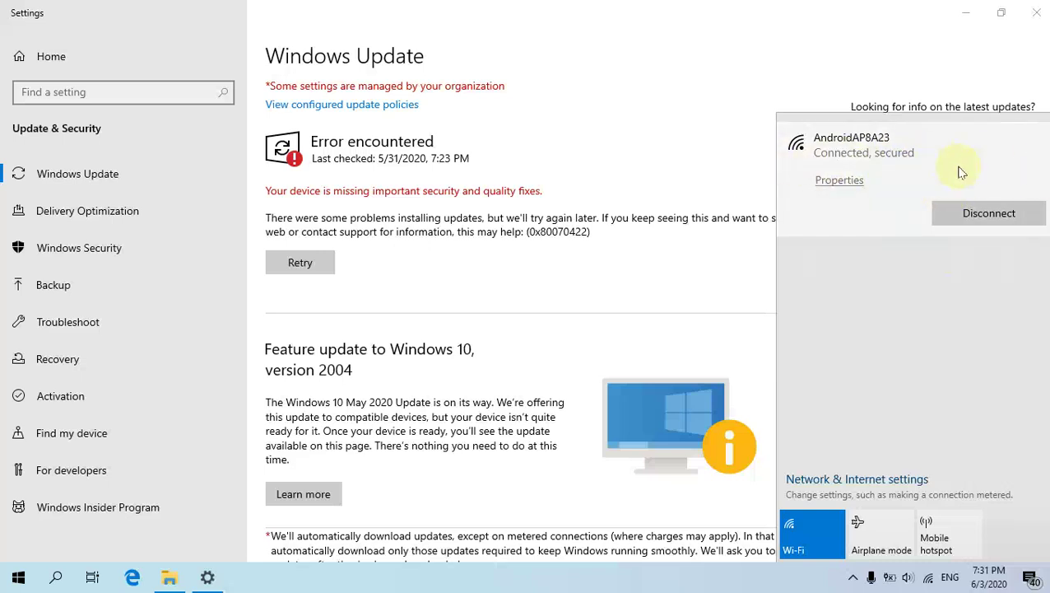
click(577, 154)
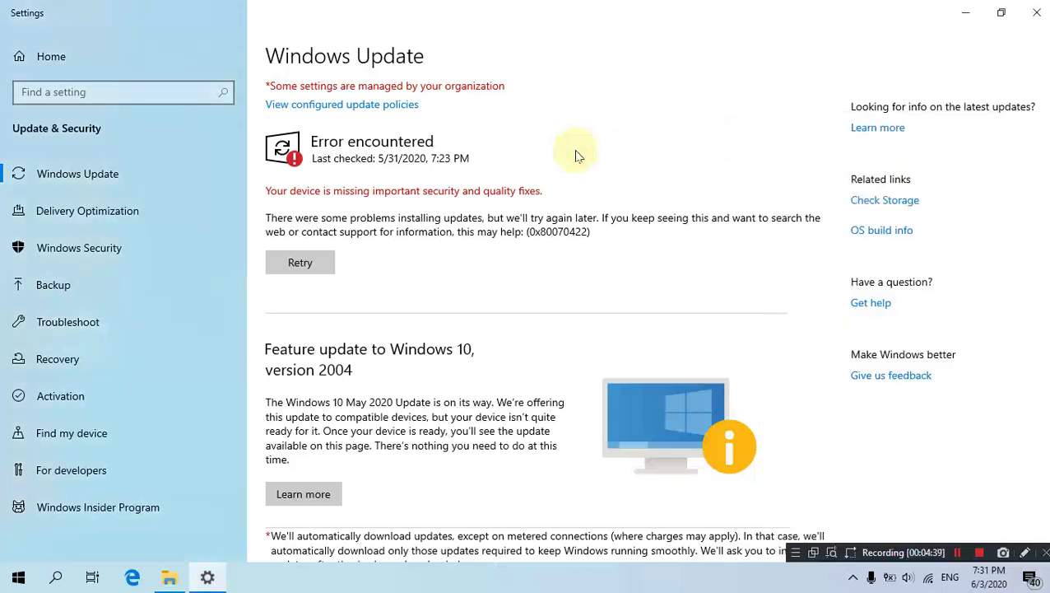
Step: Retry the update check while connected to Wi-Fi, examine the red status message and close Settings
click(292, 264)
drag(267, 189, 566, 191)
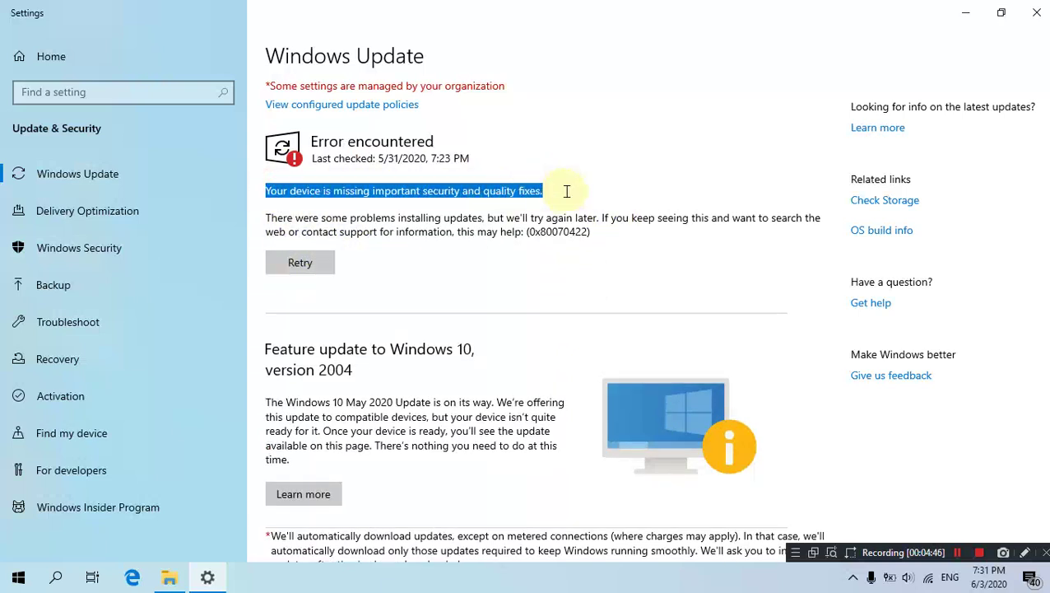
click(511, 189)
drag(421, 192, 544, 194)
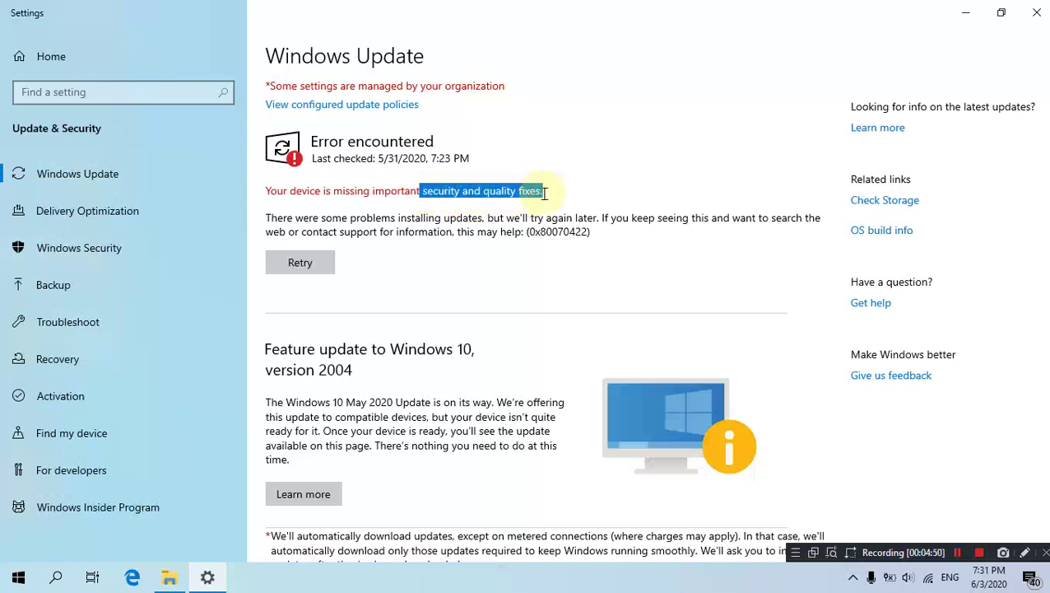
click(574, 190)
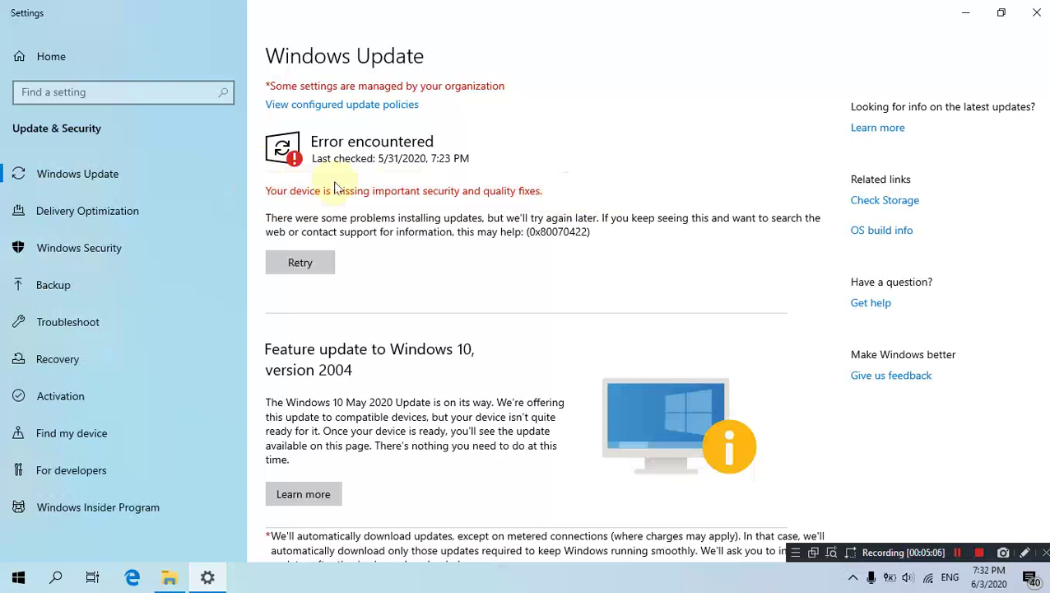
click(1039, 11)
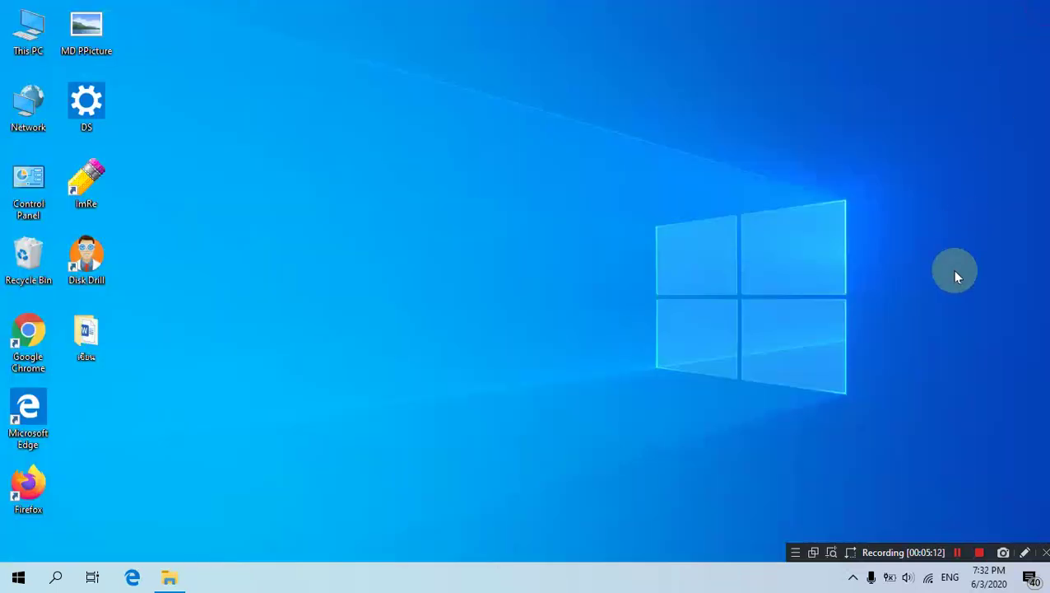